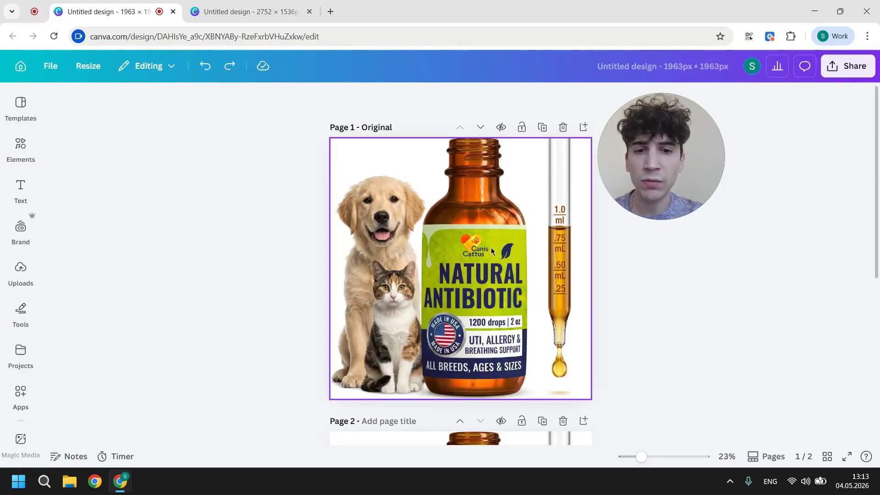
- Look over the image editing tools available for the product image on page 1
left_click(491, 251)
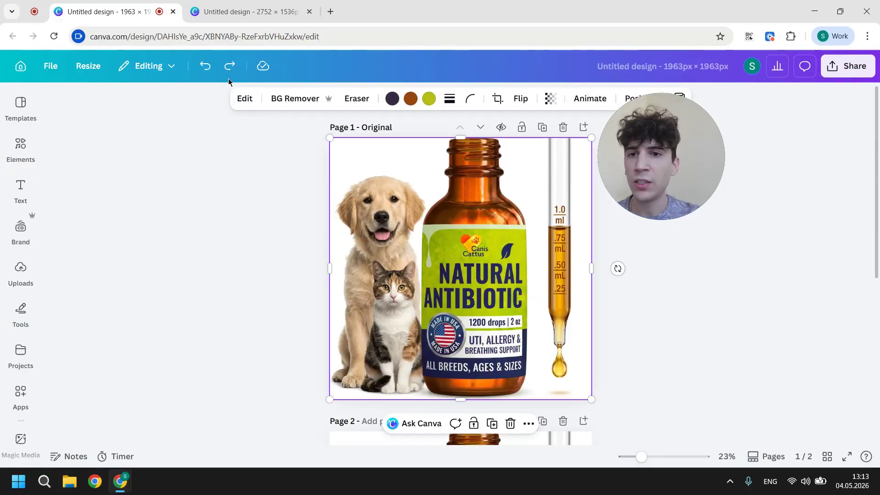
left_click(245, 98)
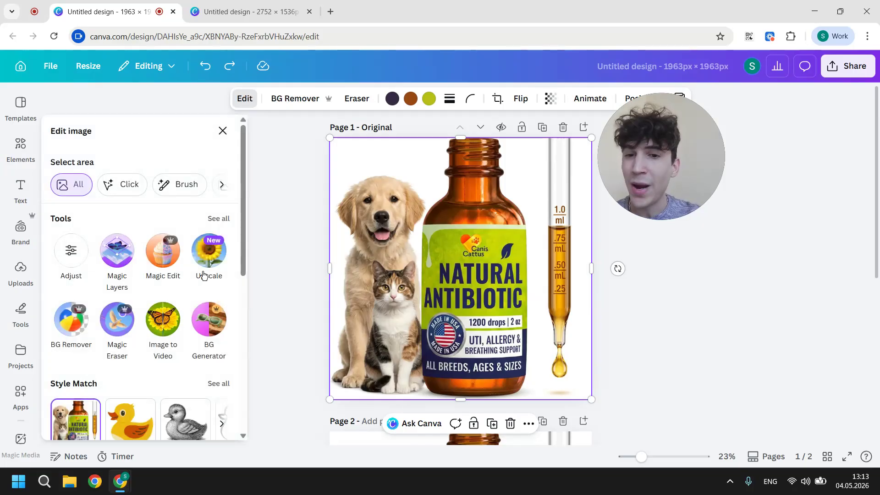
left_click(665, 287)
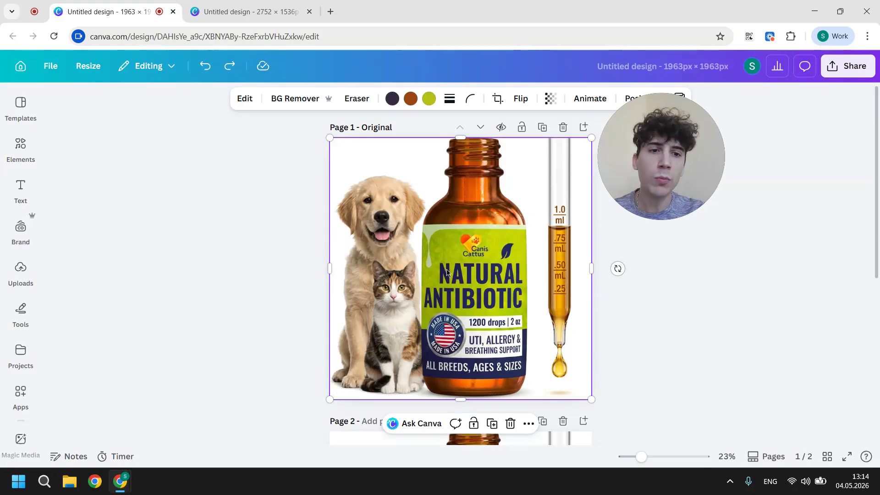
- Compare the original product image on page 1 with its copy on page 2
scroll(447, 272, "down", 2)
scroll(532, 146, "up", 2)
scroll(533, 152, "down", 2)
scroll(532, 151, "up", 1)
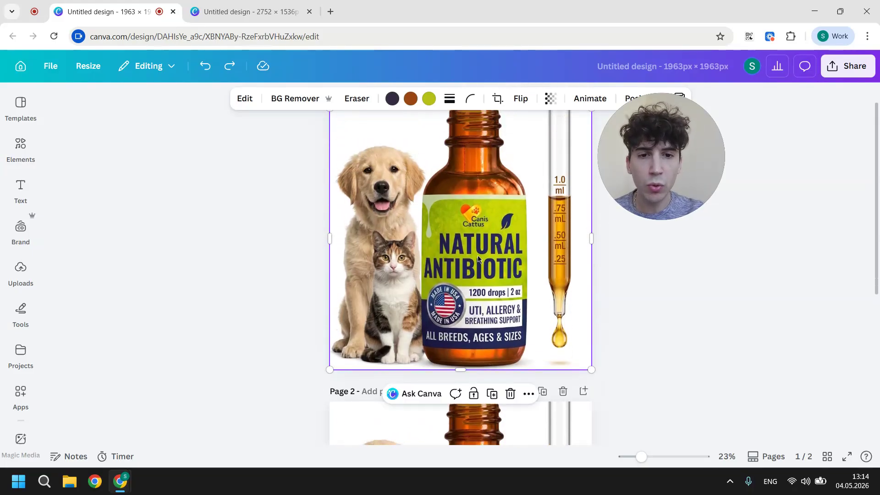
scroll(478, 259, "down", 1)
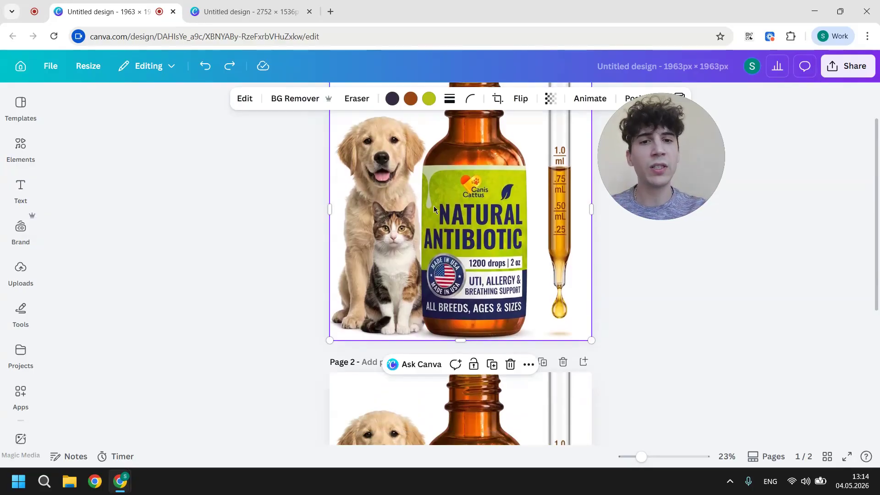
scroll(434, 210, "down", 5)
right_click(429, 307)
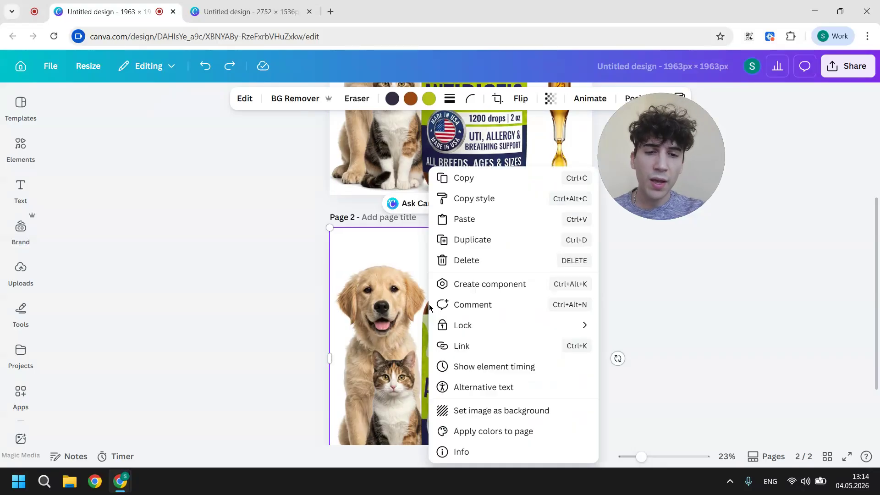
key("Escape")
scroll(312, 315, "down", 3)
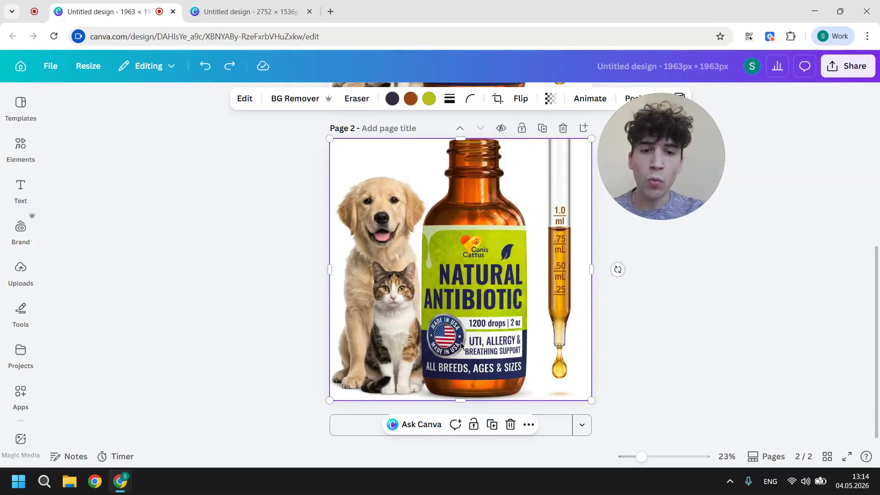
scroll(461, 342, "up", 6)
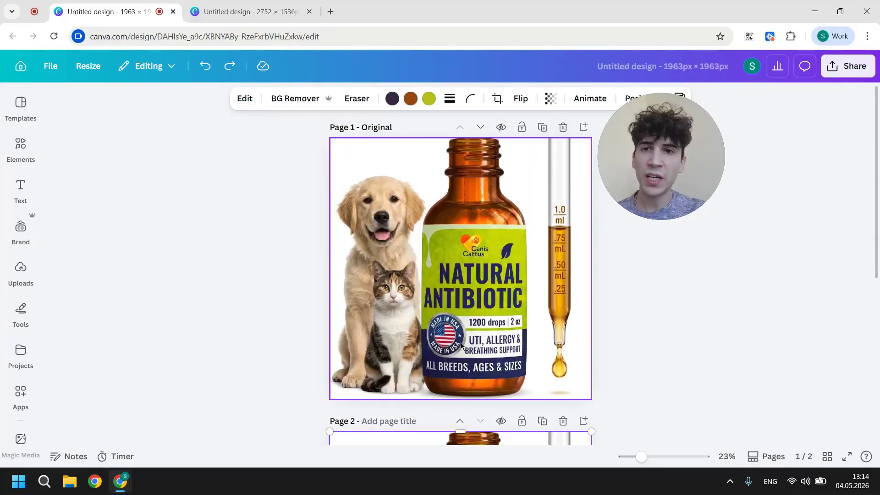
scroll(461, 342, "down", 6)
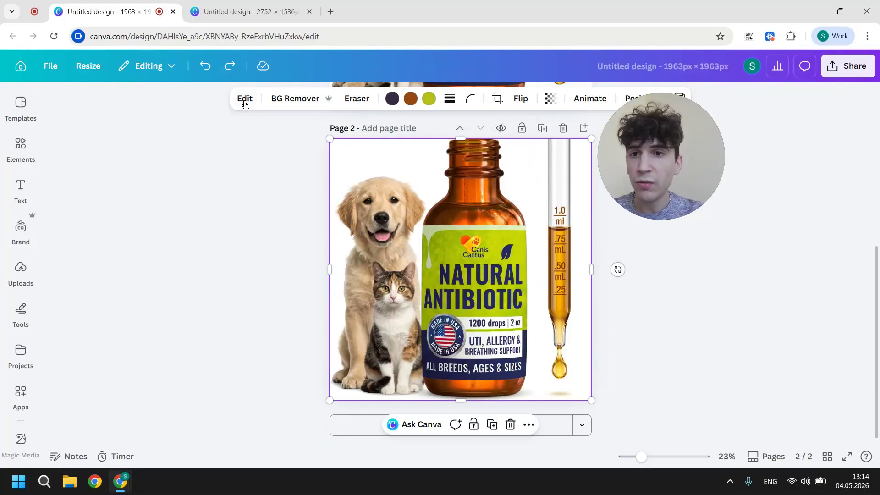
- Try selecting the bottle in the page 2 image as a separate editable area, and leave the image editor
left_click(244, 99)
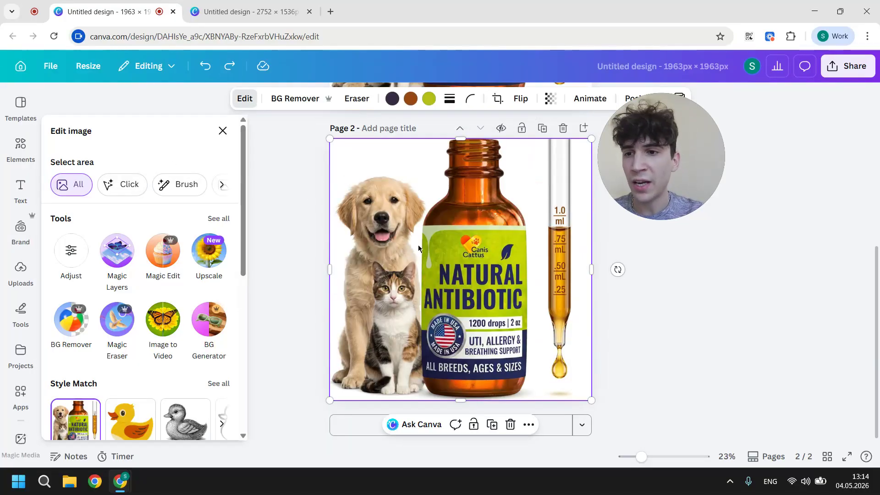
left_click(130, 185)
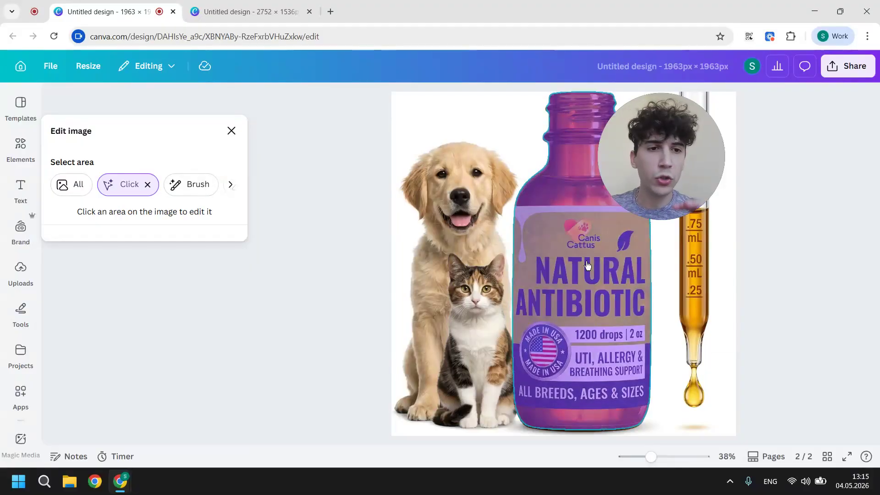
left_click(580, 292)
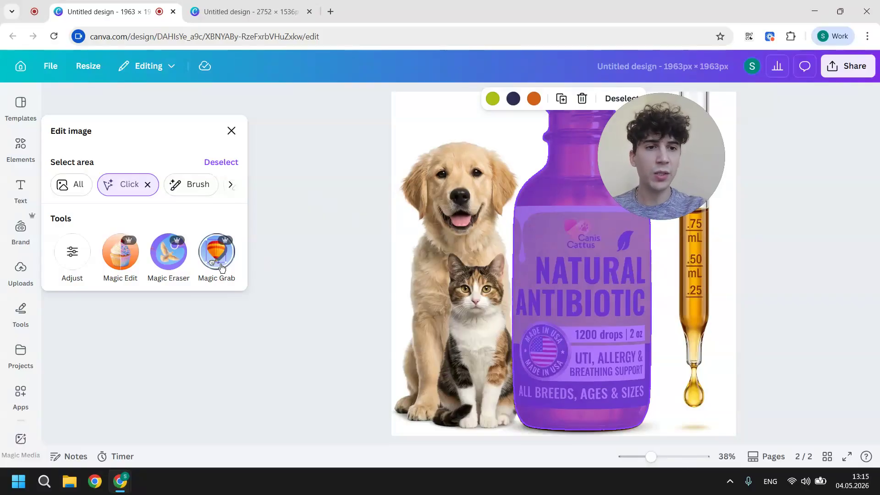
left_click(231, 131)
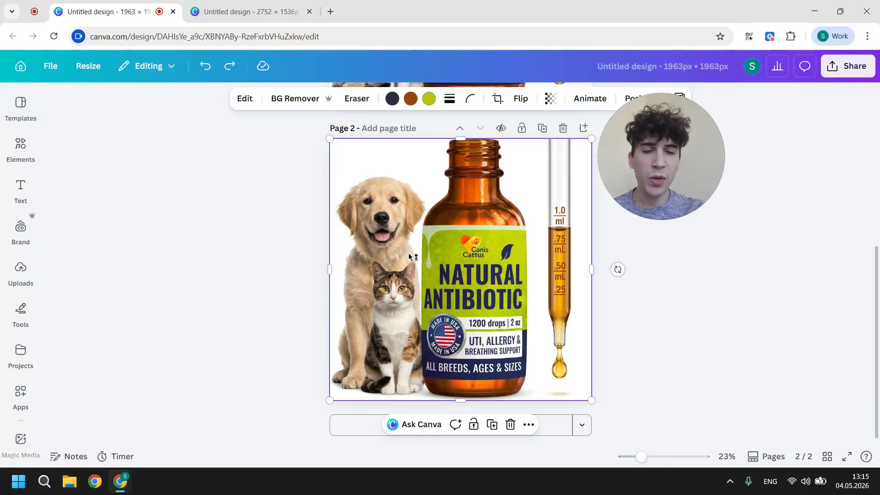
- Split the product image on page 2 into editable layers with Magic Layers and duplicate the layered page
scroll(408, 253, "up", 5)
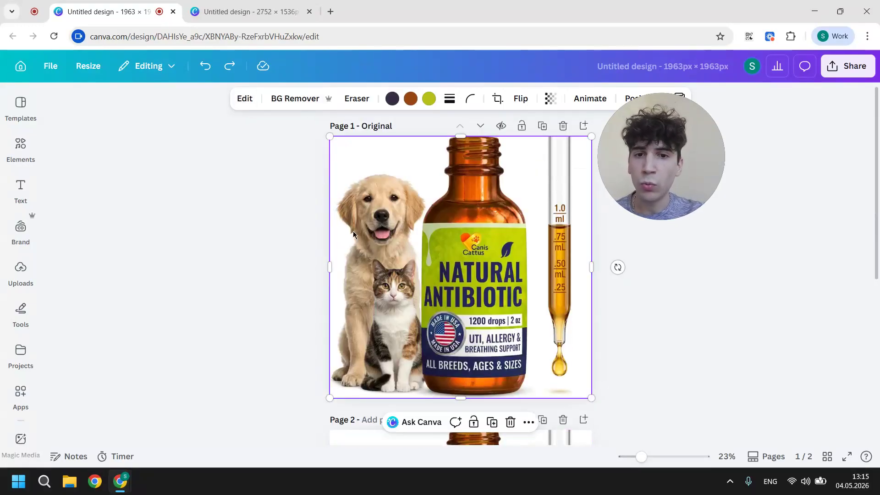
scroll(354, 231, "down", 5)
left_click(434, 270)
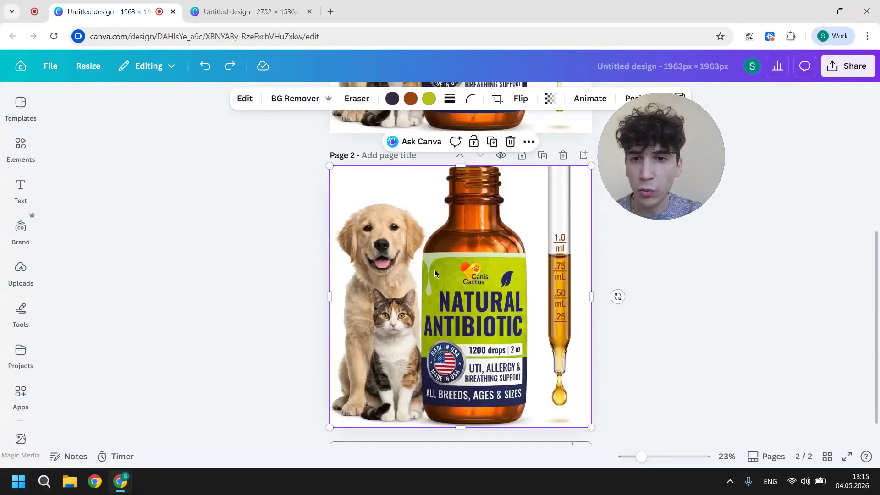
left_click(246, 99)
left_click(116, 251)
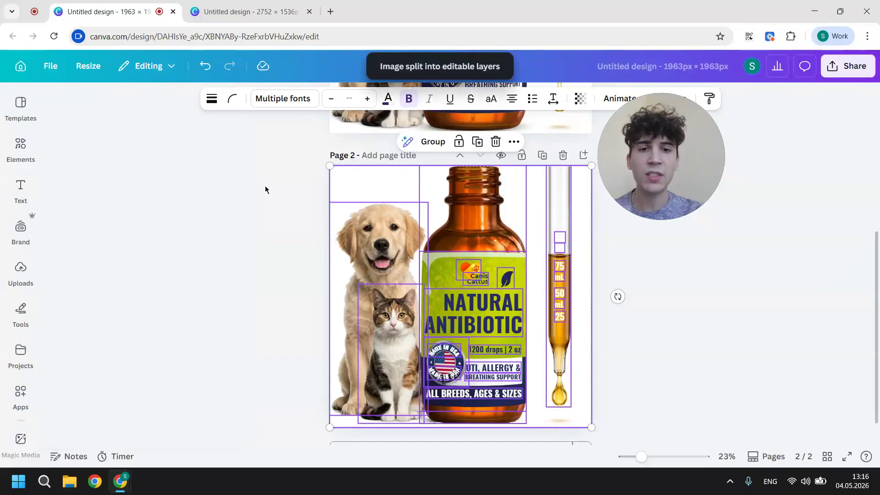
left_click(542, 154)
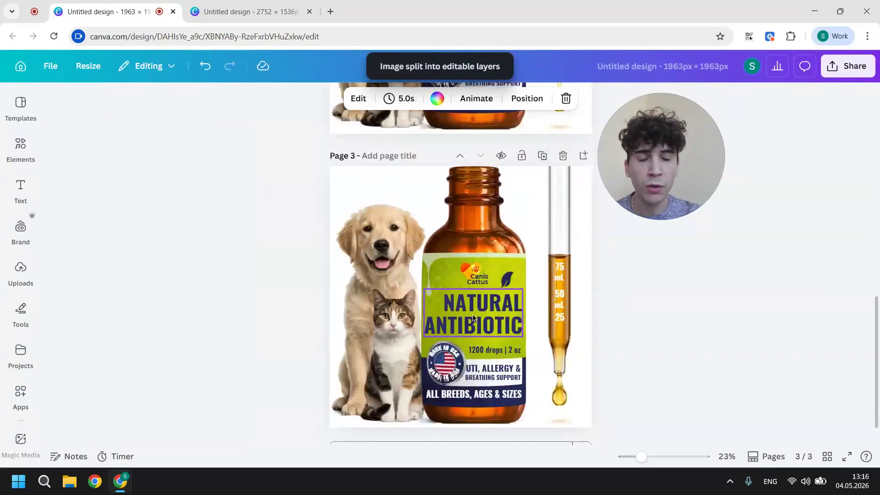
- Examine the separated NATURAL ANTIBIOTIC title and label elements on page 3 and compare them with the pages above
left_click(473, 317)
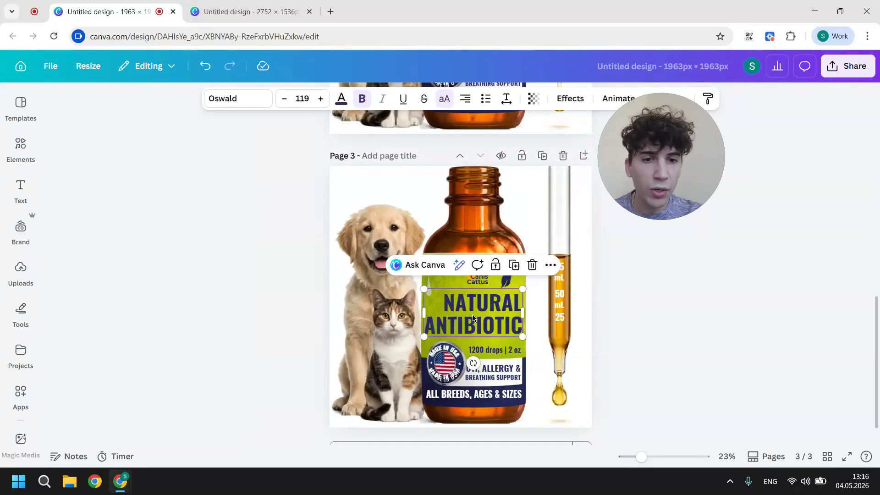
left_click(554, 315)
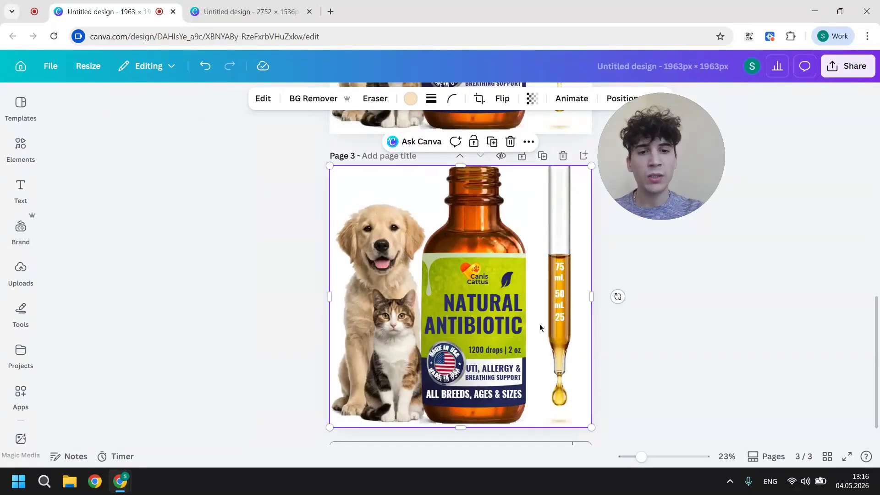
left_click(500, 322)
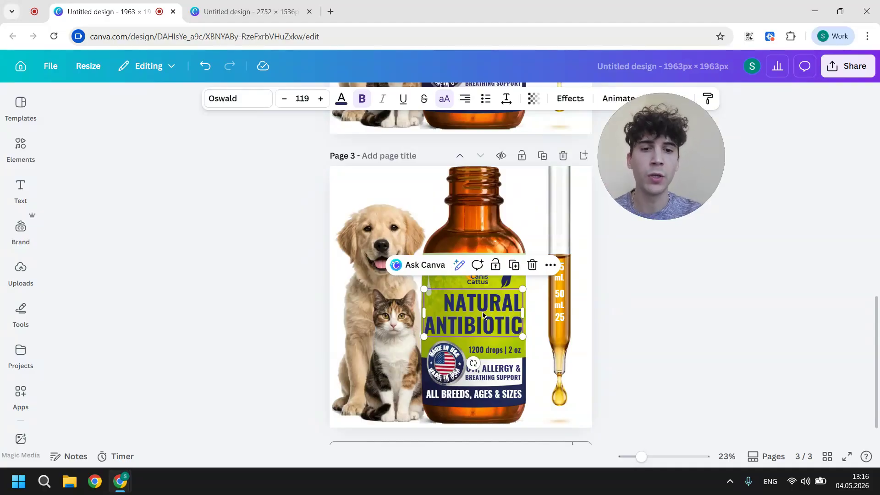
scroll(414, 237, "up", 10)
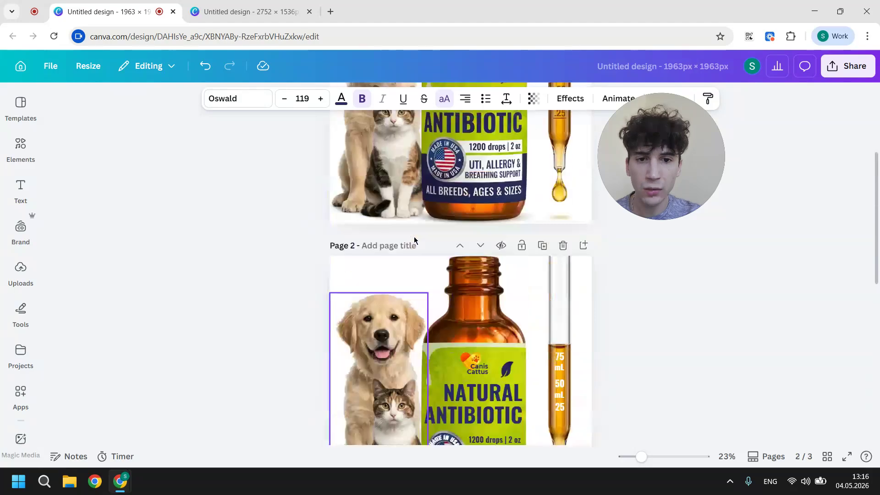
scroll(413, 238, "down", 8)
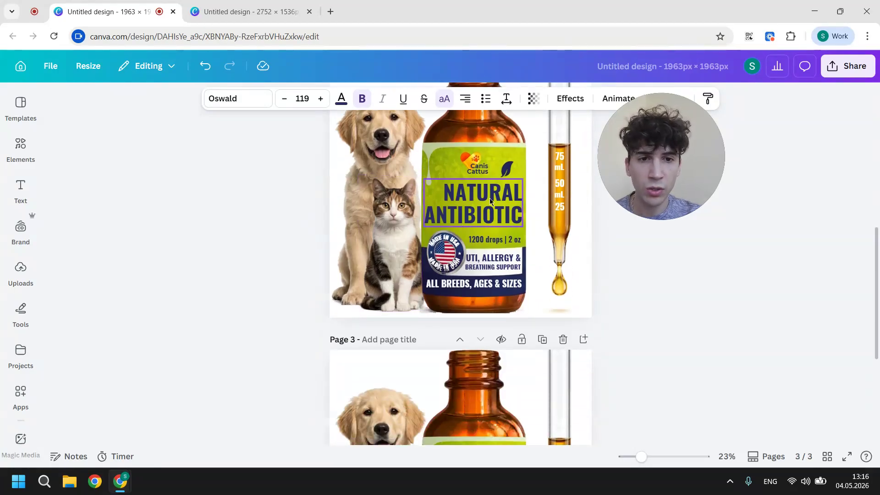
scroll(490, 198, "up", 1)
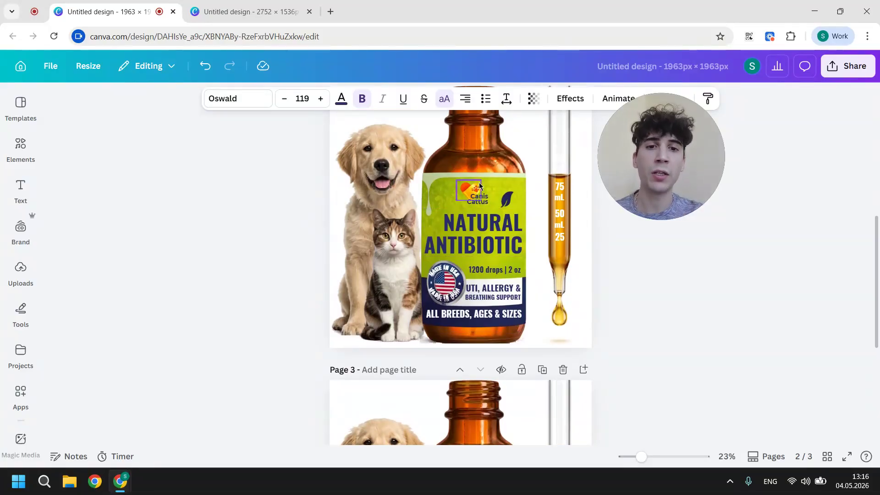
scroll(479, 185, "down", 3)
scroll(479, 185, "down", 3)
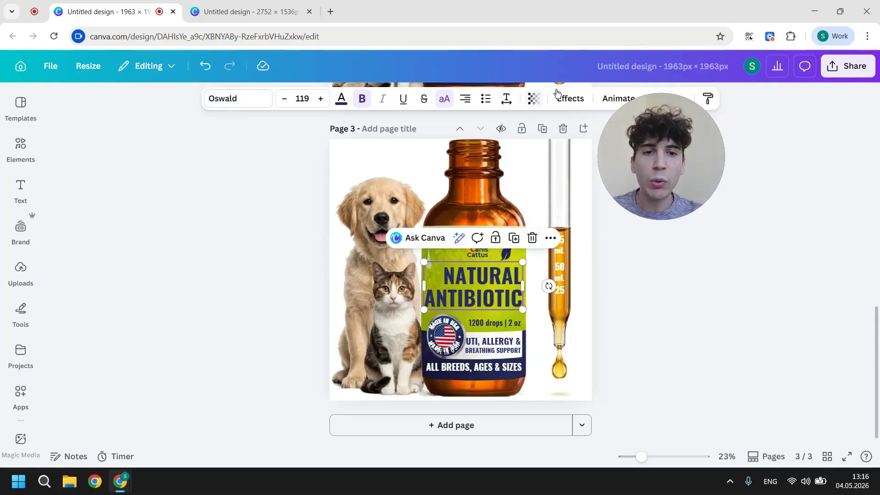
left_click(535, 353)
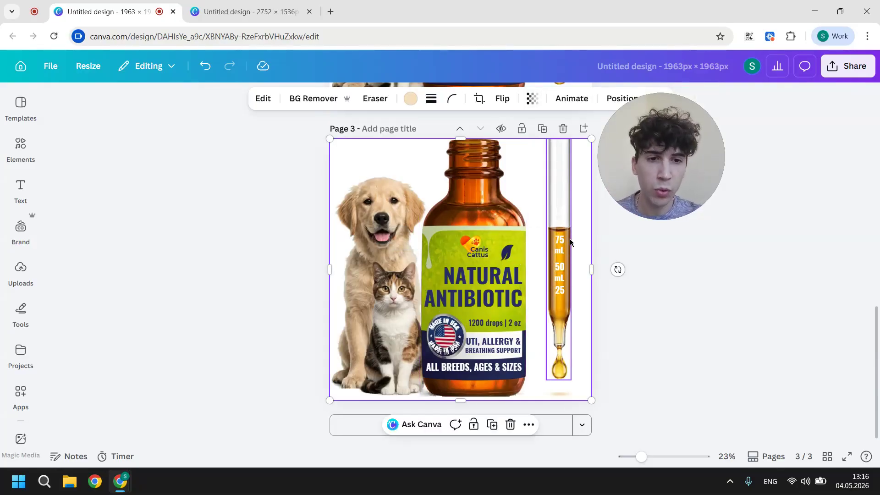
- Compare the dropper's measurement markings in the original image with those on the layered pages
scroll(563, 239, "up", 15)
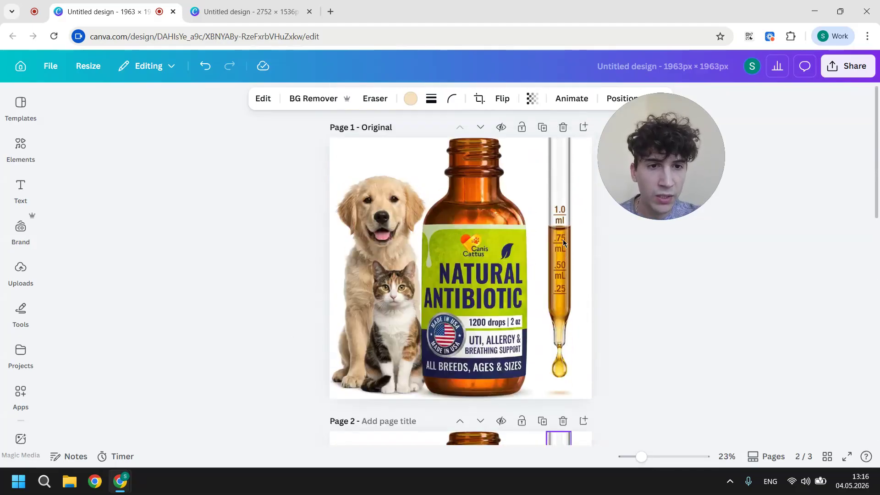
scroll(554, 212, "down", 15)
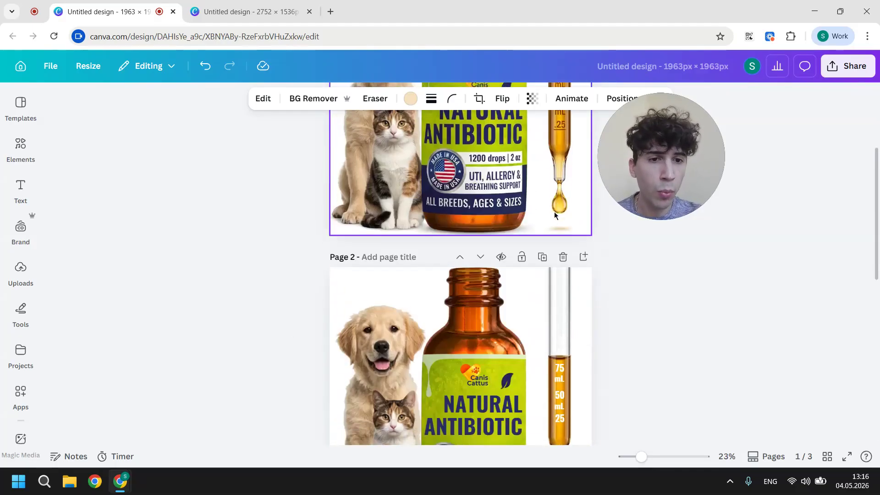
scroll(557, 243, "up", 15)
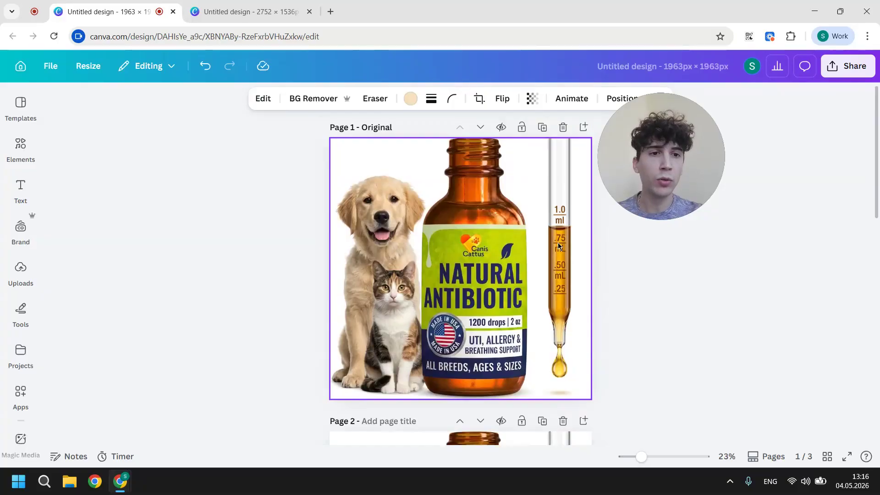
scroll(558, 246, "down", 5)
scroll(558, 246, "down", 1)
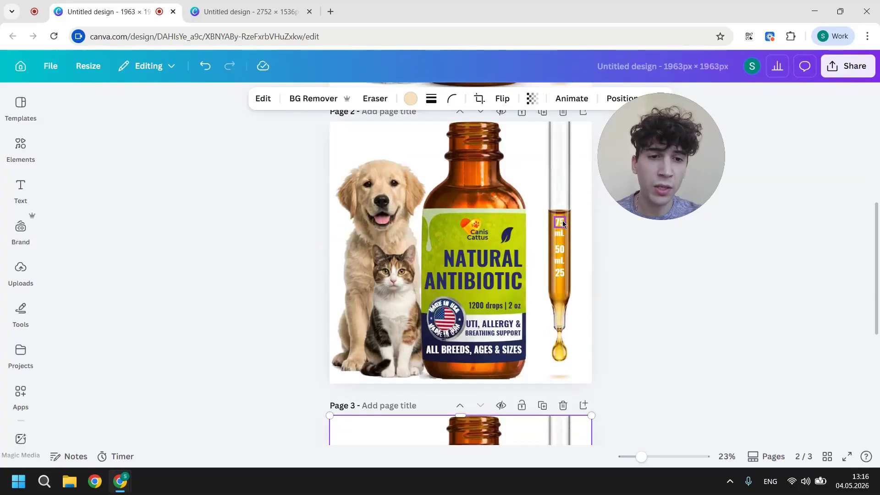
scroll(563, 221, "down", 5)
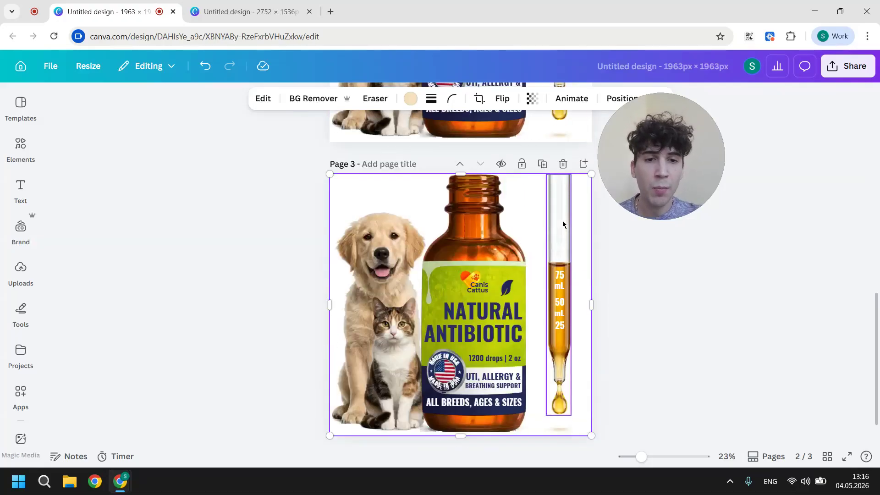
- Move the round flag badge on page 3 from the label up to the shoulder of the bottle
scroll(447, 329, "down", 1)
left_click(445, 339)
left_click_drag(446, 339, 486, 186)
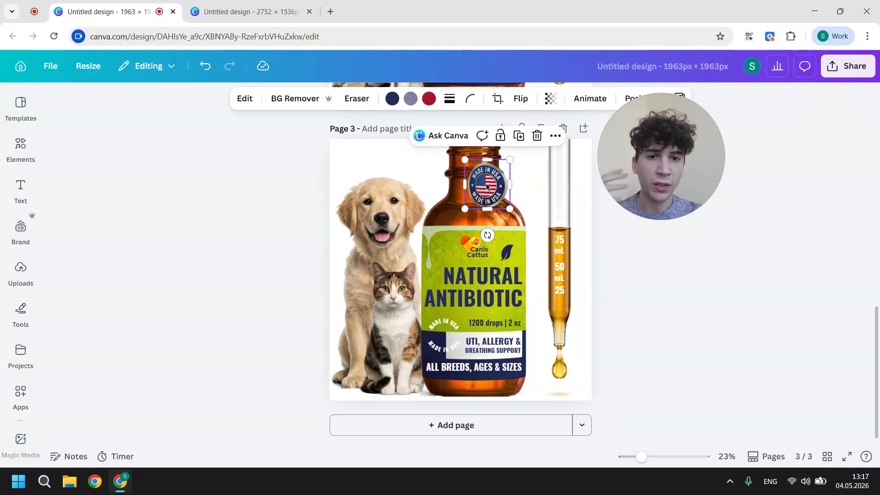
- Enlarge the dog layer on page 3 and move it upward so it extends past the page's edges
left_click(386, 233)
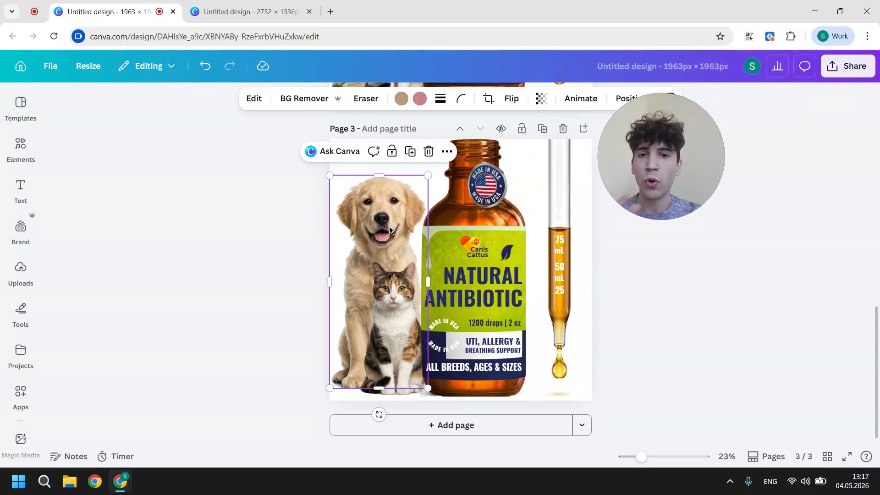
left_click_drag(428, 175, 460, 153)
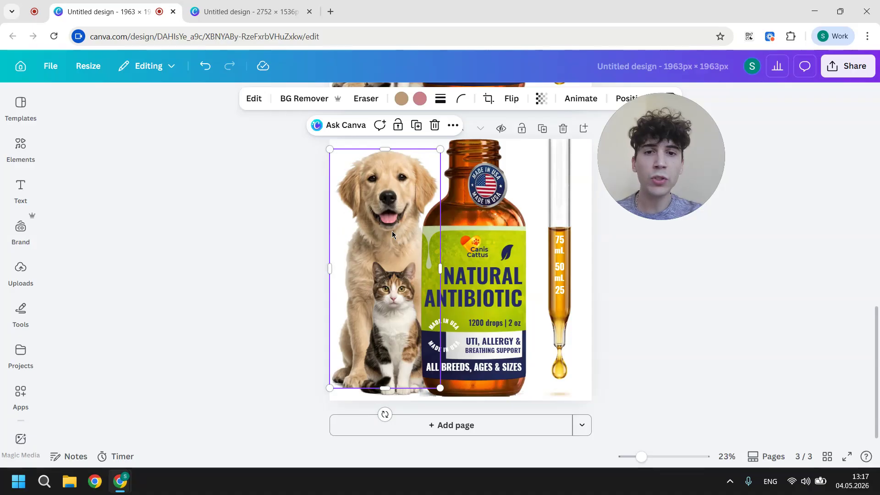
left_click_drag(372, 235, 376, 202)
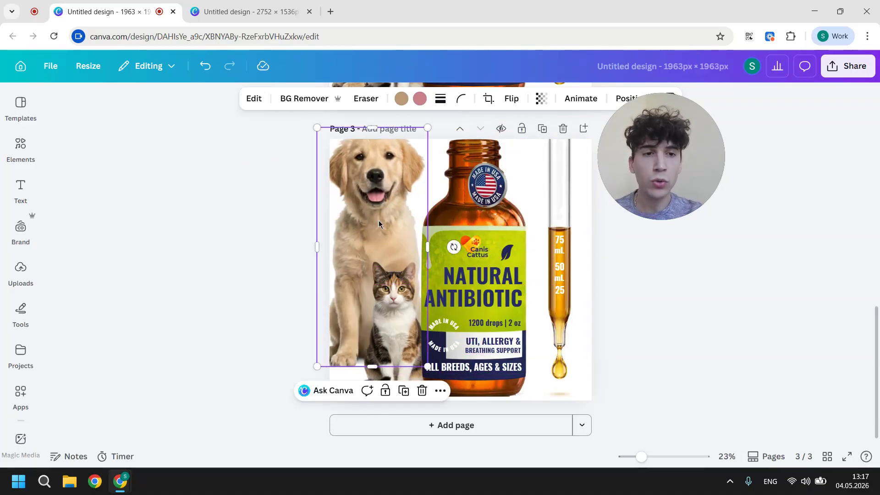
- Shrink the NATURAL ANTIBIOTIC title on page 3 and move the leaf and heart icons to the label's upper corners
left_click(459, 294)
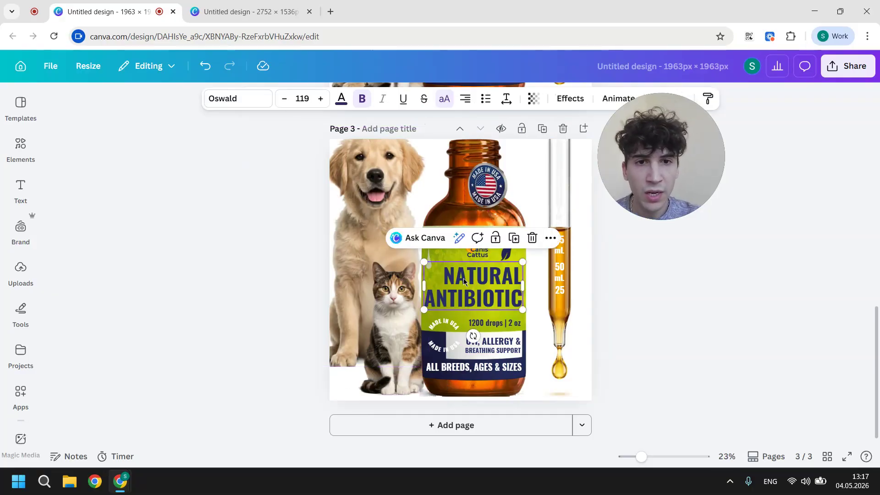
left_click_drag(424, 309, 458, 287)
scroll(460, 287, "up", 1)
left_click_drag(510, 261, 513, 285)
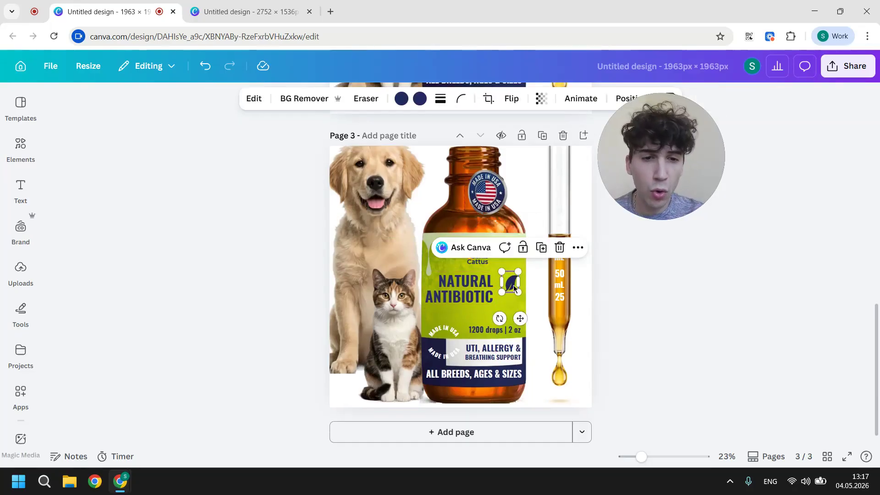
left_click_drag(511, 285, 445, 252)
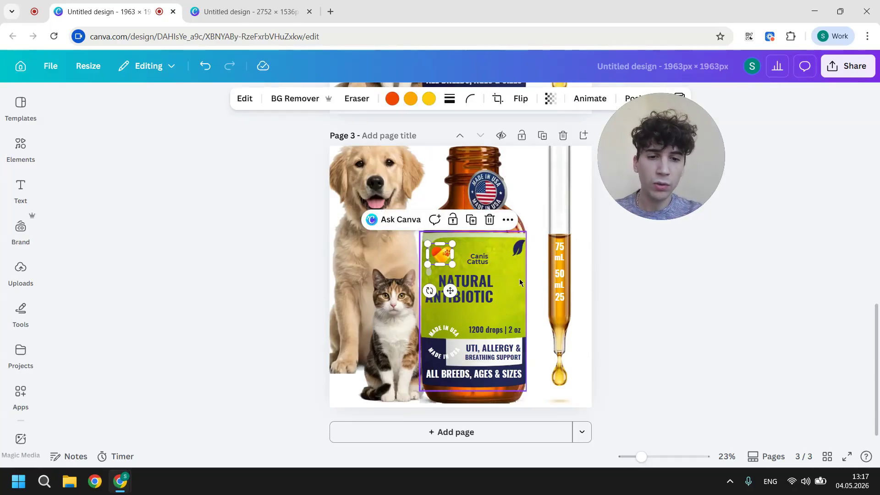
- Select the dog and the cat by area in the original image on page 1 and delete them from it
scroll(519, 279, "up", 7)
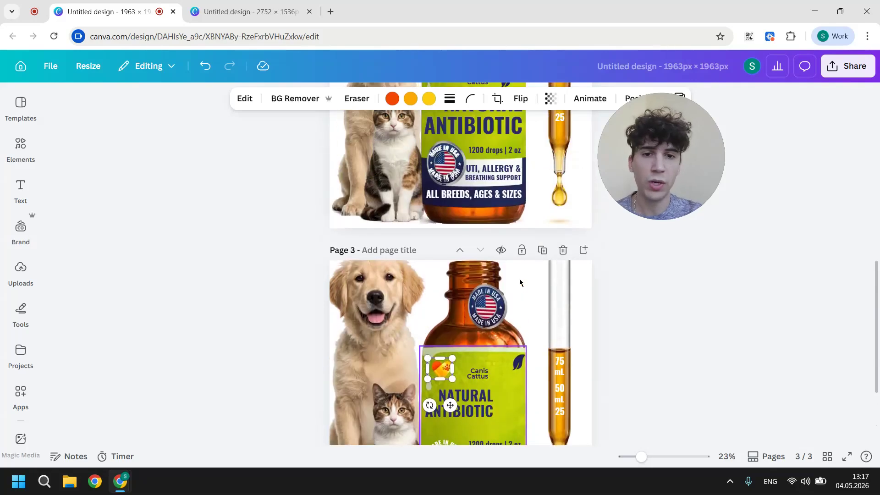
scroll(519, 278, "up", 5)
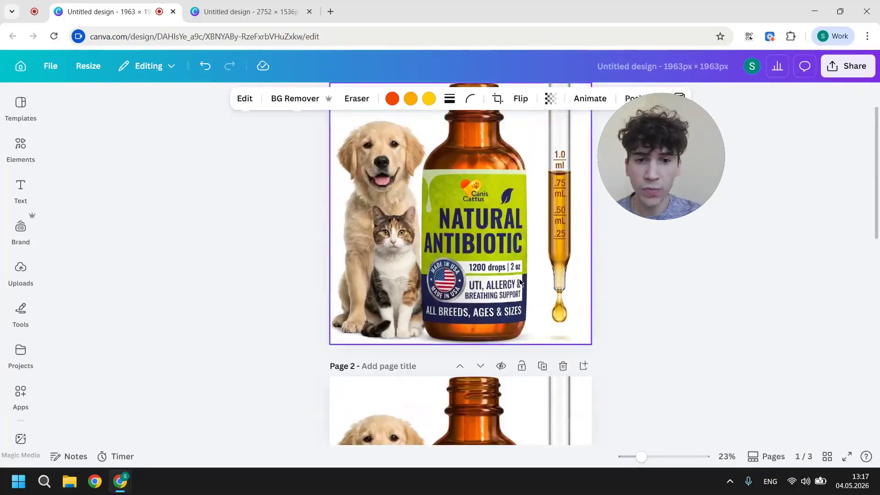
left_click(452, 347)
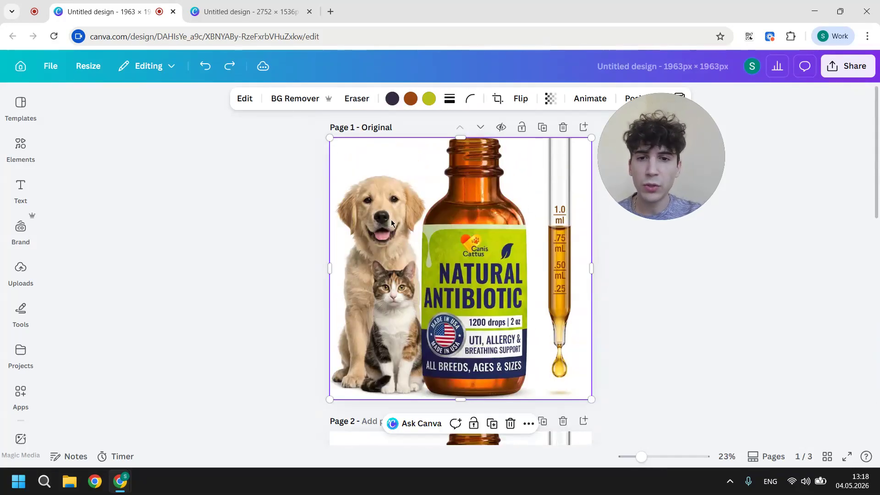
scroll(391, 323, "down", 2)
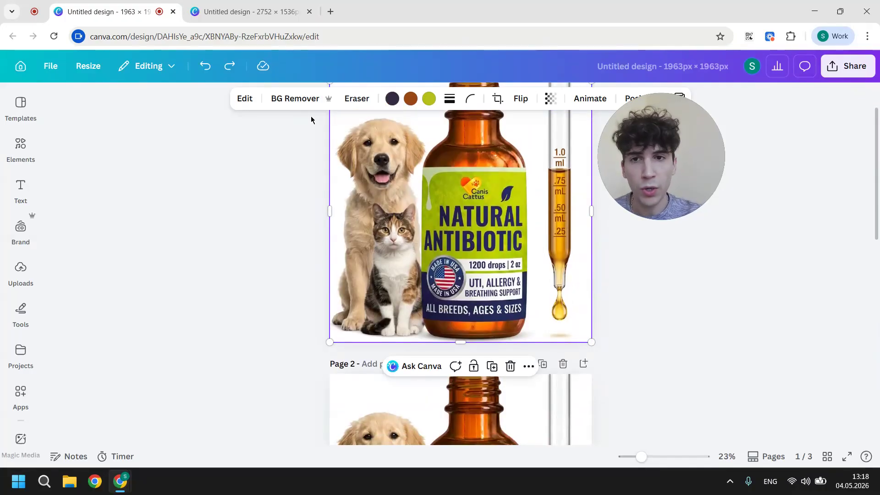
left_click(243, 106)
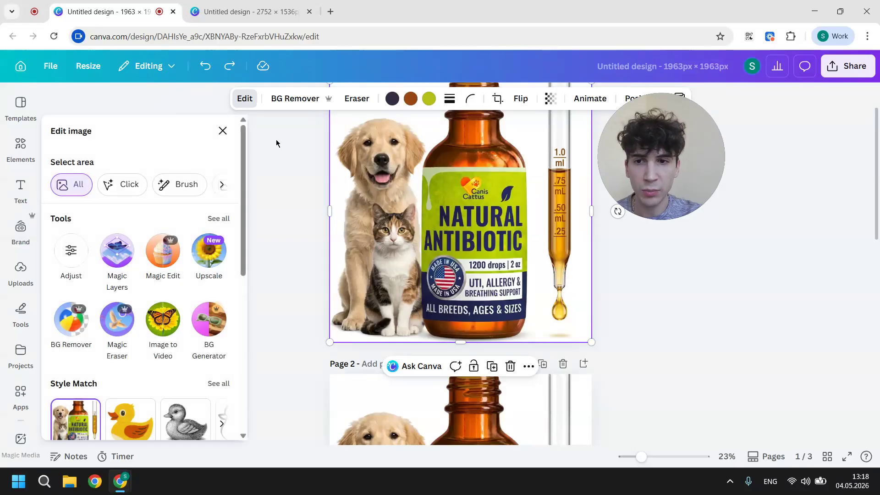
left_click(118, 194)
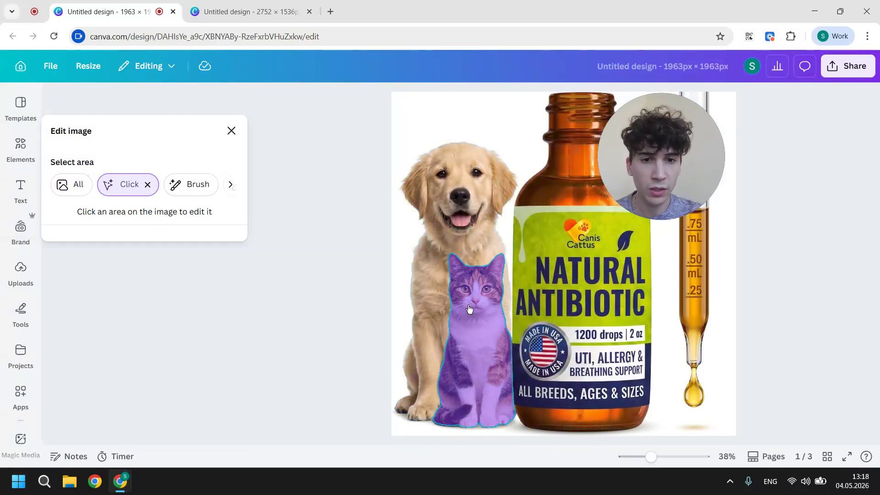
left_click(469, 308)
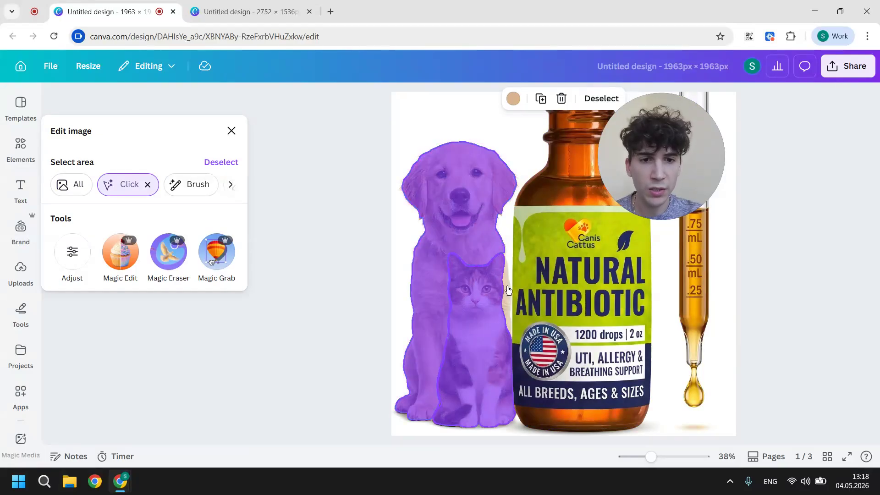
left_click(579, 101)
left_click(232, 131)
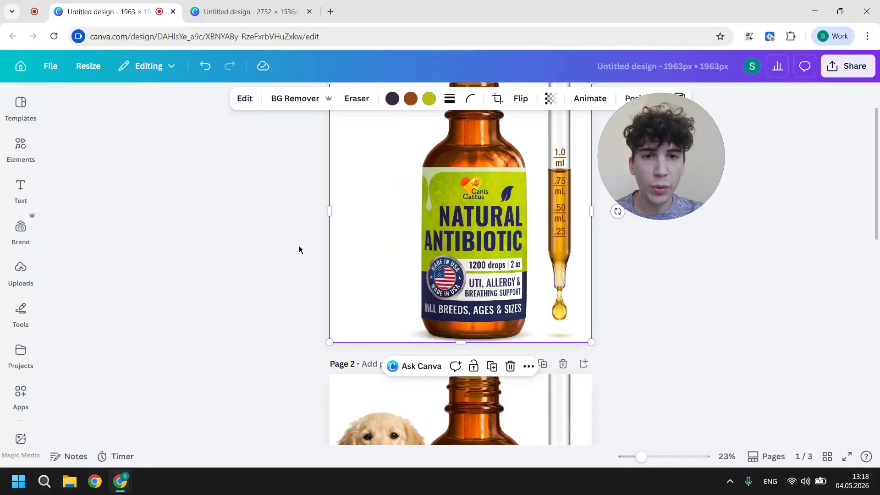
- Copy the dog layer from page 2 onto page 1 to fill the empty space beside the bottle
scroll(302, 250, "down", 5)
left_click(396, 188)
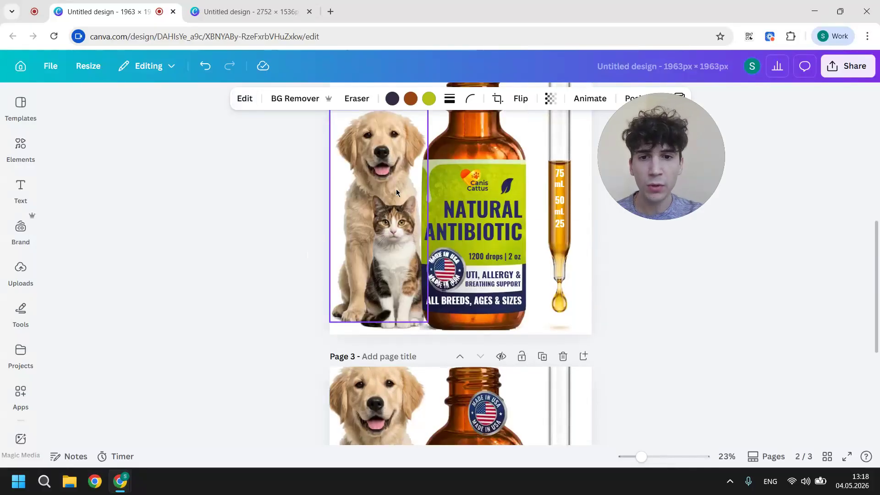
scroll(379, 157, "up", 5)
left_click(380, 157)
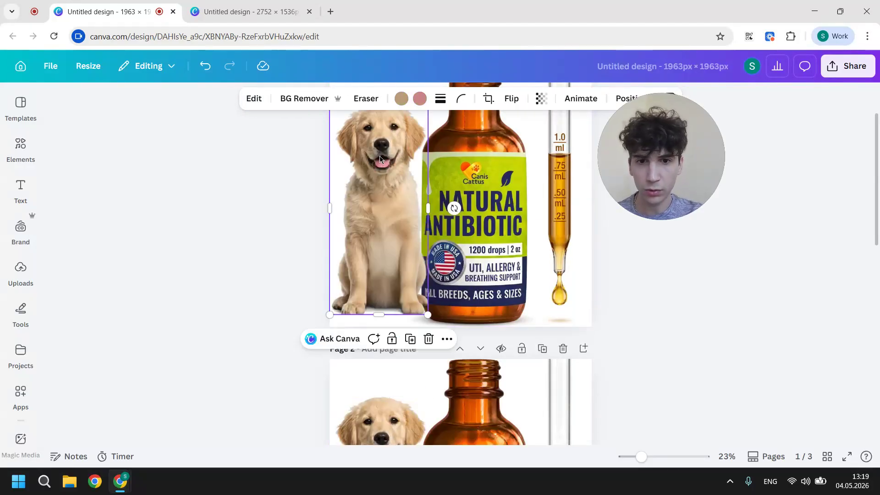
- Copy the cat layer from page 2 onto page 1 and move it over the bottle
scroll(373, 322, "down", 3)
left_click(373, 322)
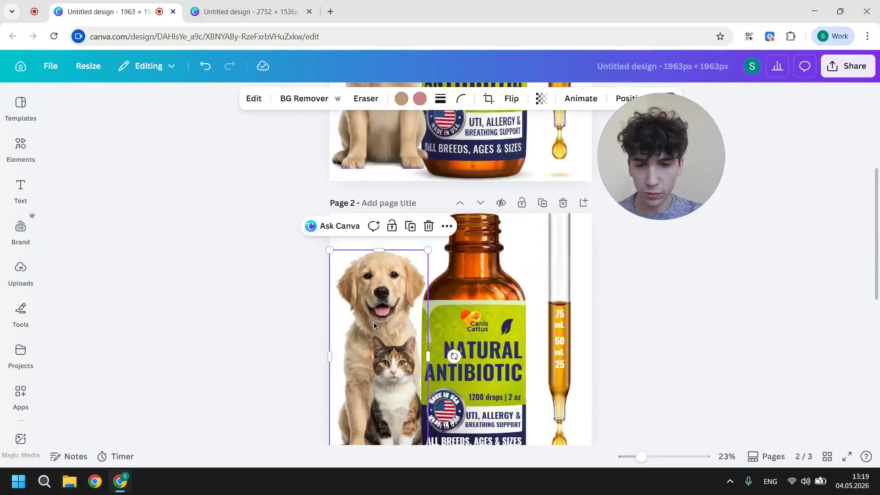
scroll(376, 301, "down", 2)
left_click(389, 299)
scroll(388, 299, "up", 5)
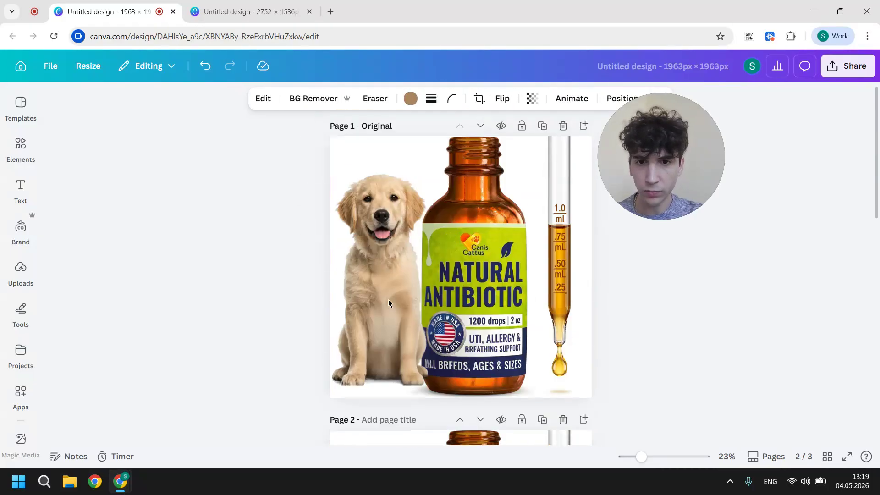
key("ctrl+v")
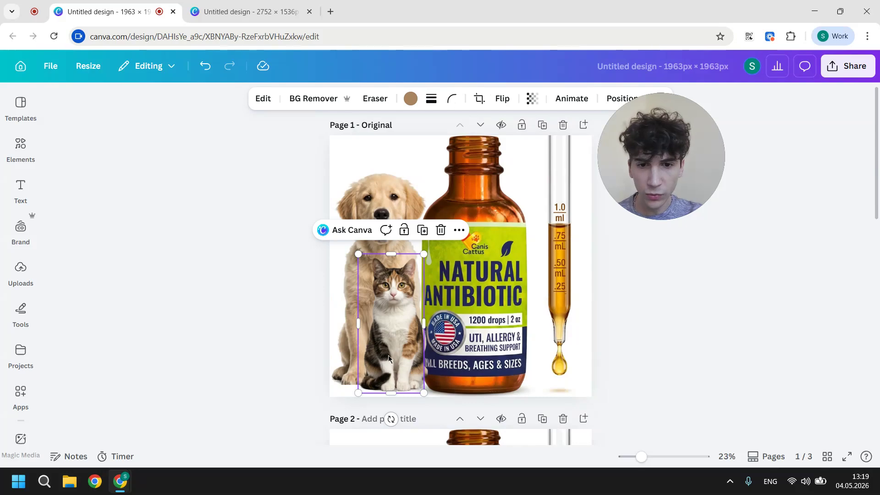
left_click_drag(391, 348, 504, 303)
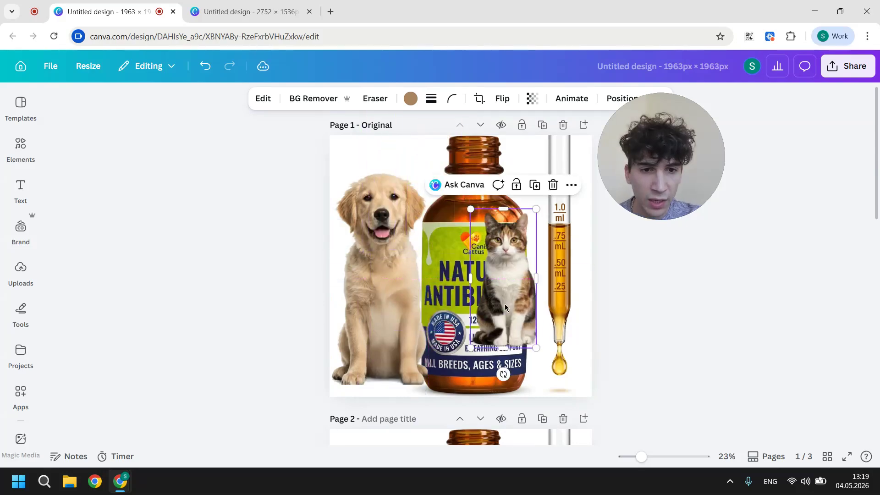
- Compare the separate dog and cat on page 1 with the layered versions on pages 2 and 3
scroll(504, 303, "down", 8)
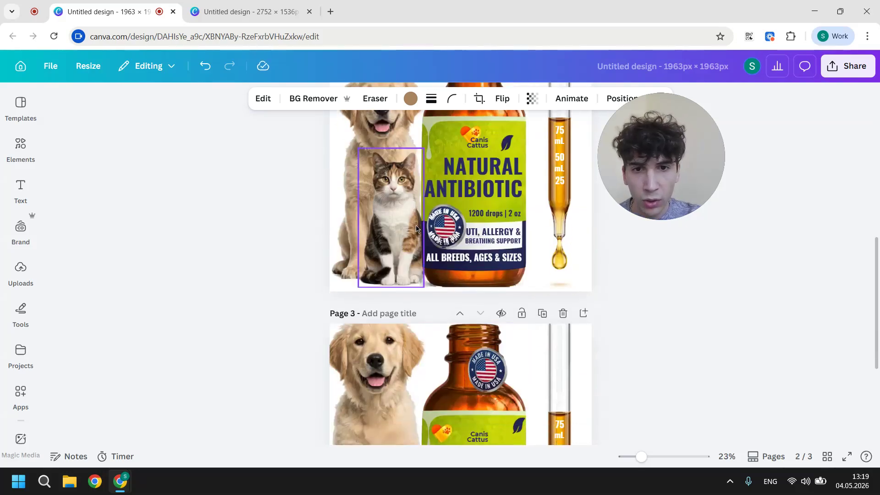
scroll(416, 225, "up", 2)
scroll(410, 295, "up", 3)
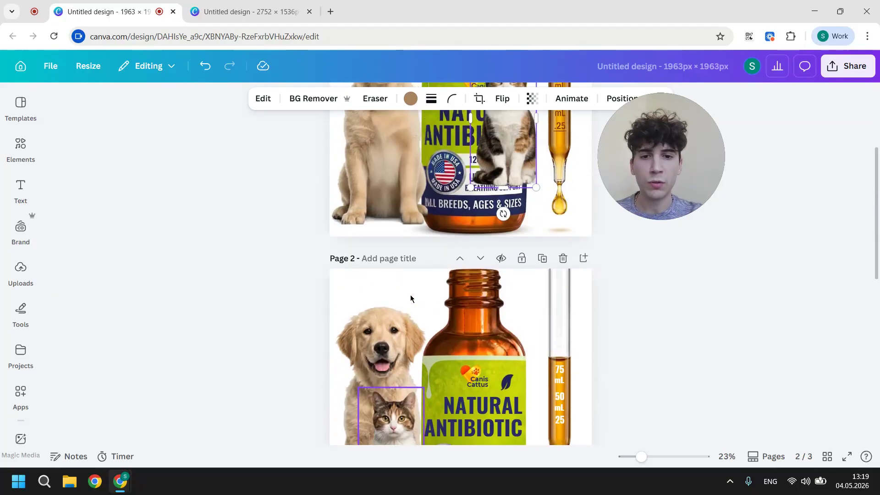
scroll(411, 296, "down", 6)
scroll(394, 192, "up", 5)
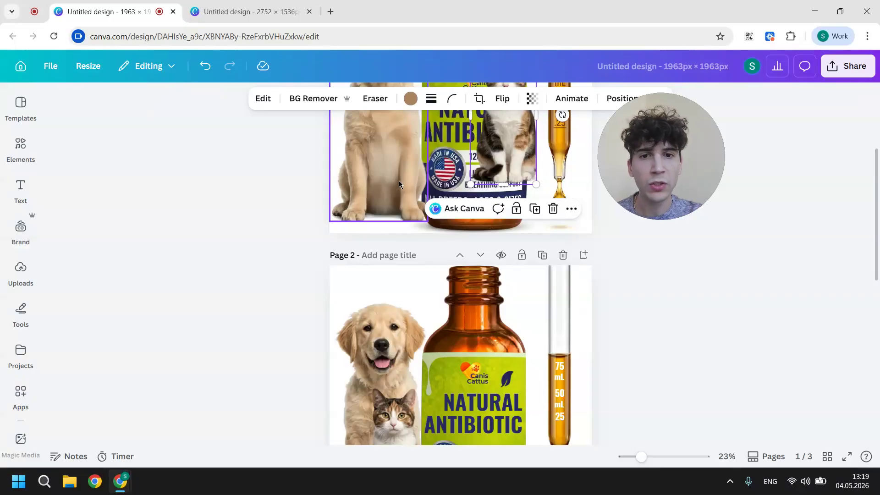
scroll(399, 183, "up", 2)
scroll(398, 184, "down", 5)
scroll(399, 184, "up", 4)
scroll(398, 184, "up", 2)
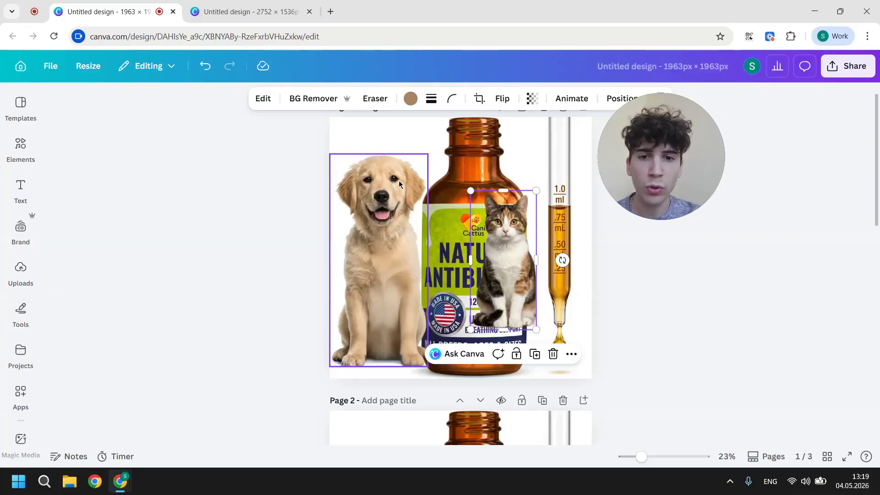
scroll(398, 183, "down", 2)
scroll(398, 183, "up", 2)
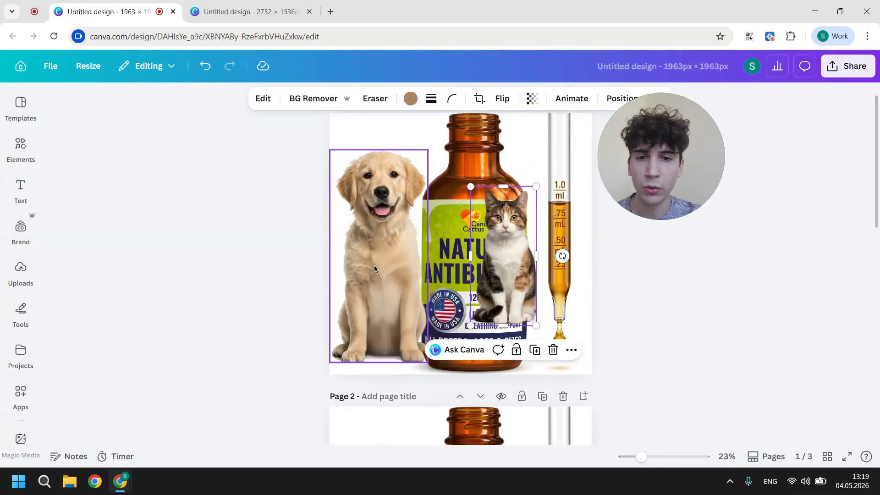
- Move the cat on page 1 back in front of the dog and enlarge the dog layer behind it
scroll(401, 319, "down", 1)
left_click_drag(501, 258, 386, 290)
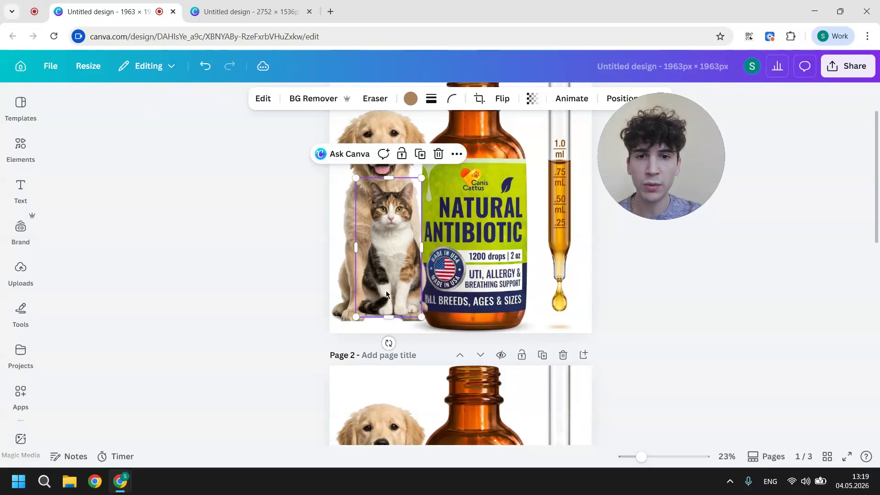
scroll(386, 291, "up", 2)
left_click(388, 184)
left_click_drag(428, 175, 461, 149)
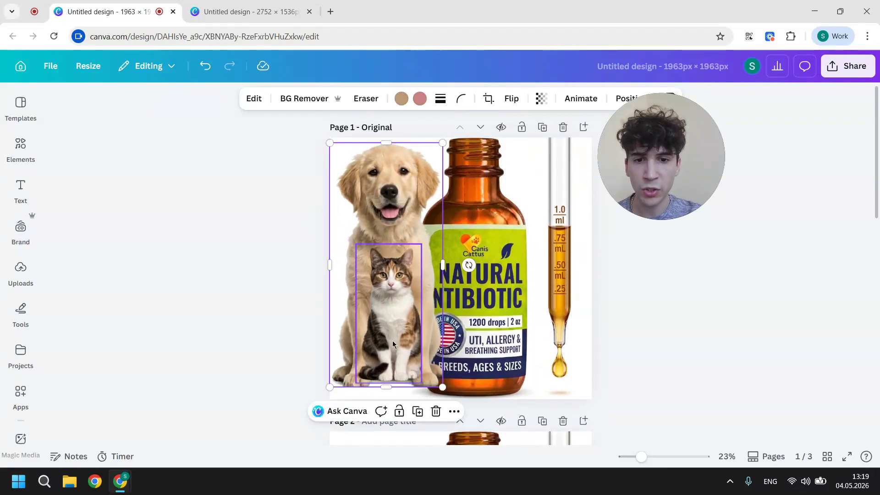
- Check the flat bottle image on page 1 and shift the bottle layer on page 2 sideways behind its label
left_click(508, 253)
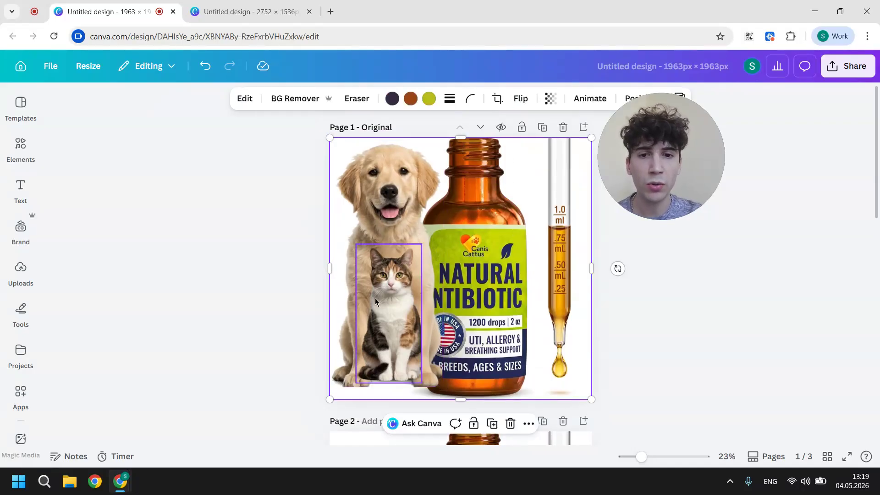
scroll(450, 237, "down", 5)
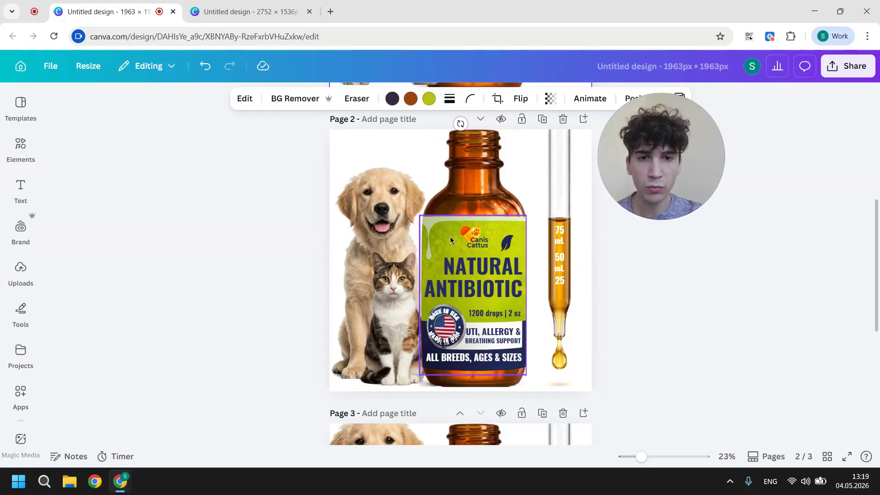
mouse_move(474, 184)
left_mouse_down()
mouse_move(375, 172)
mouse_move(521, 157)
mouse_move(487, 159)
mouse_move(487, 172)
mouse_move(567, 171)
mouse_move(359, 170)
mouse_move(481, 184)
mouse_move(483, 177)
left_mouse_up()
scroll(483, 177, "up", 5)
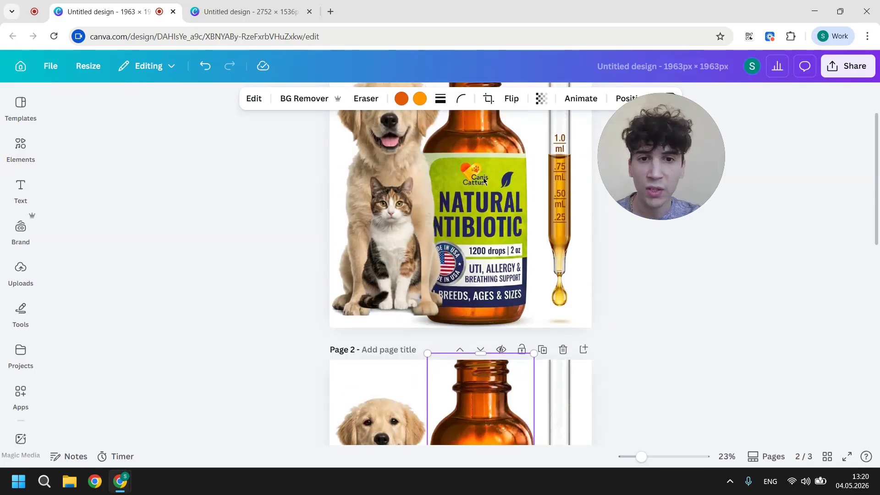
scroll(484, 179, "down", 5)
left_click_drag(484, 178, 502, 170)
- Compare the shifted bottle on page 2 with the flat bottle on page 1 and undo the bottle moves
scroll(502, 169, "up", 5)
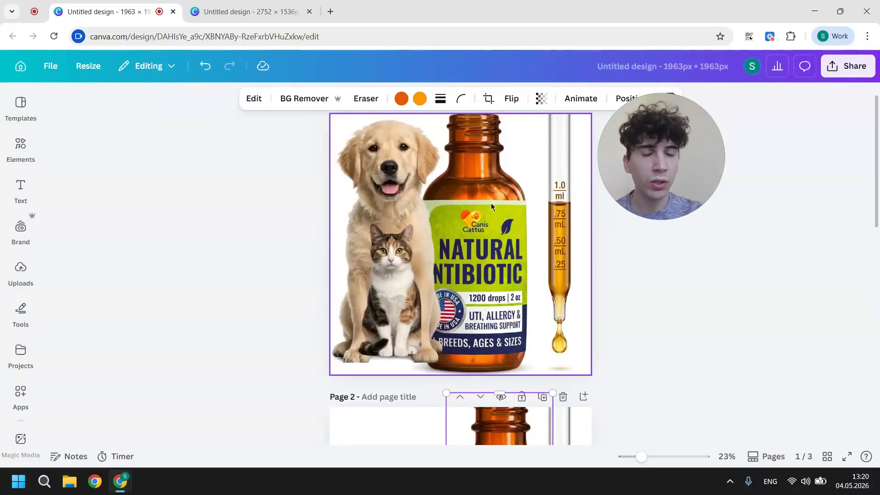
scroll(491, 203, "down", 5)
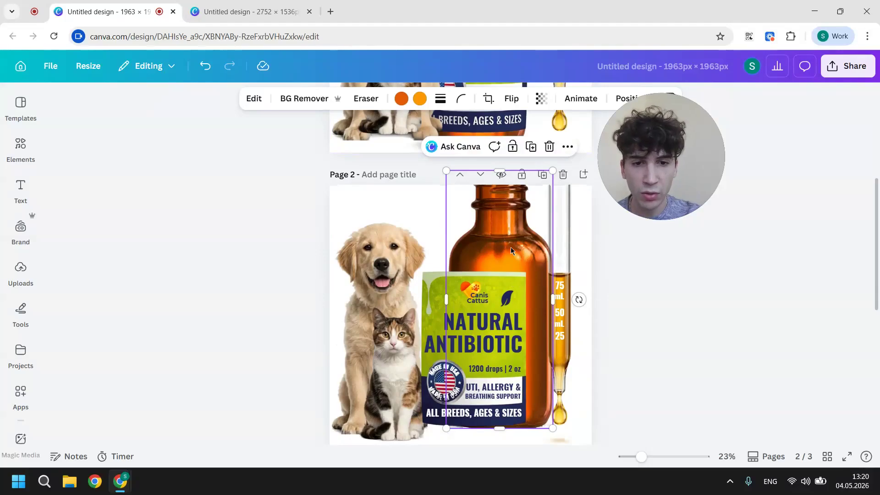
scroll(479, 395, "down", 2)
scroll(479, 392, "up", 1)
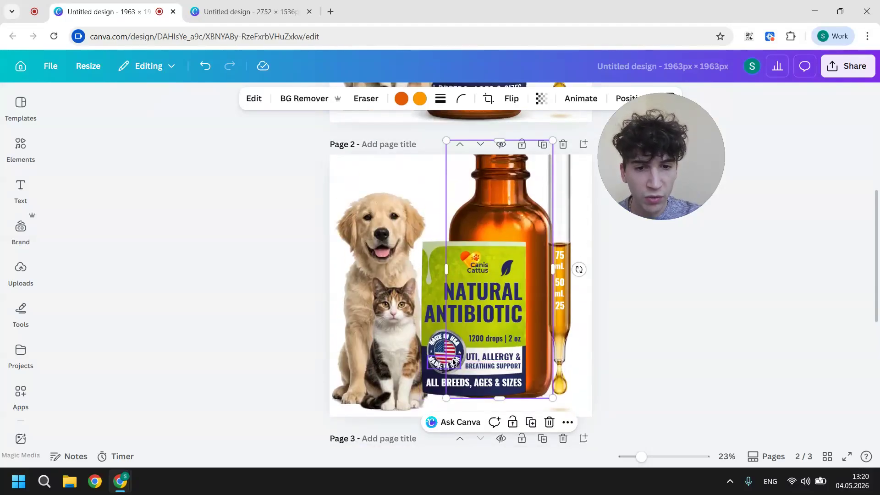
scroll(516, 275, "up", 5)
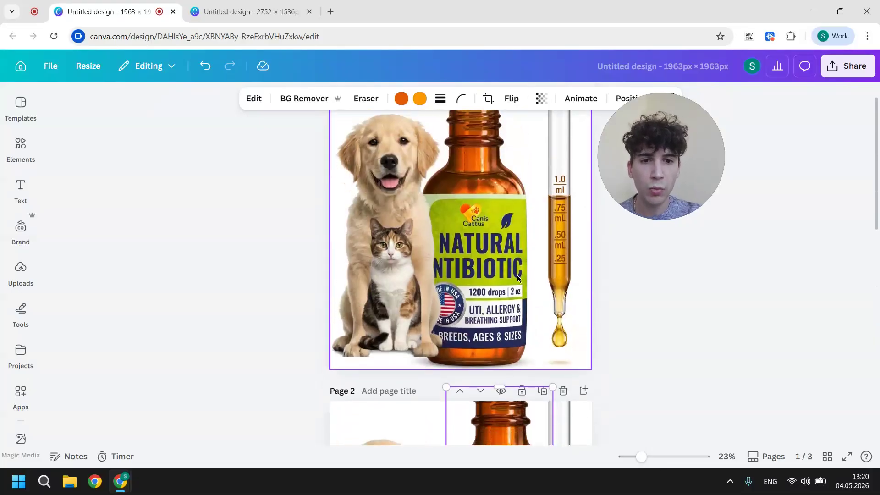
scroll(517, 278, "down", 5)
scroll(517, 277, "up", 1)
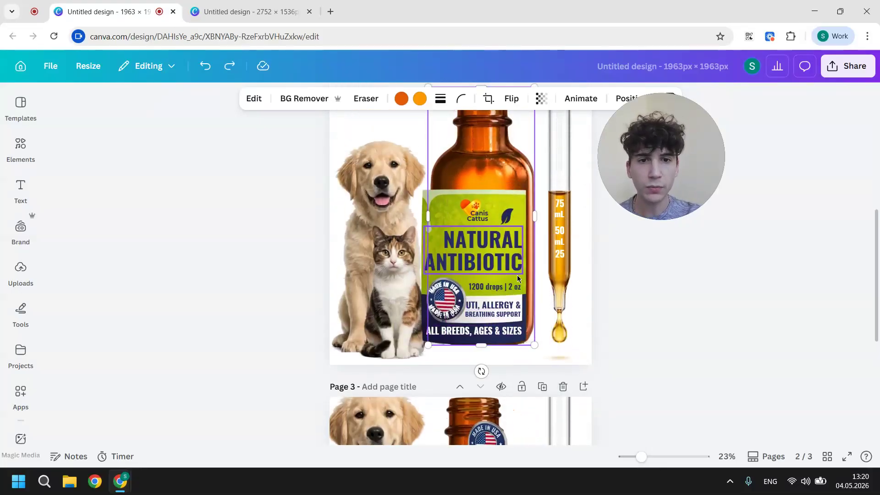
scroll(504, 289, "down", 2)
scroll(499, 295, "down", 1)
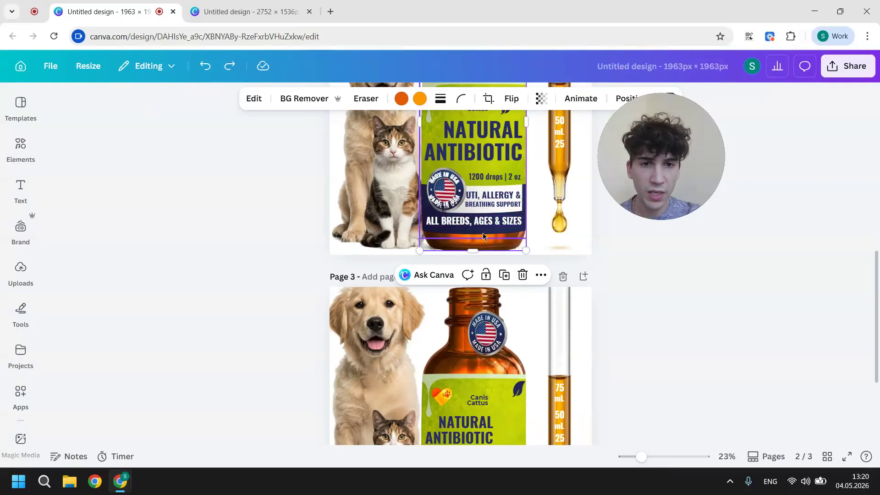
- Review page 3 against the rebuilt page 1 and select the dog layer on page 1
scroll(479, 234, "down", 3)
scroll(450, 321, "up", 10)
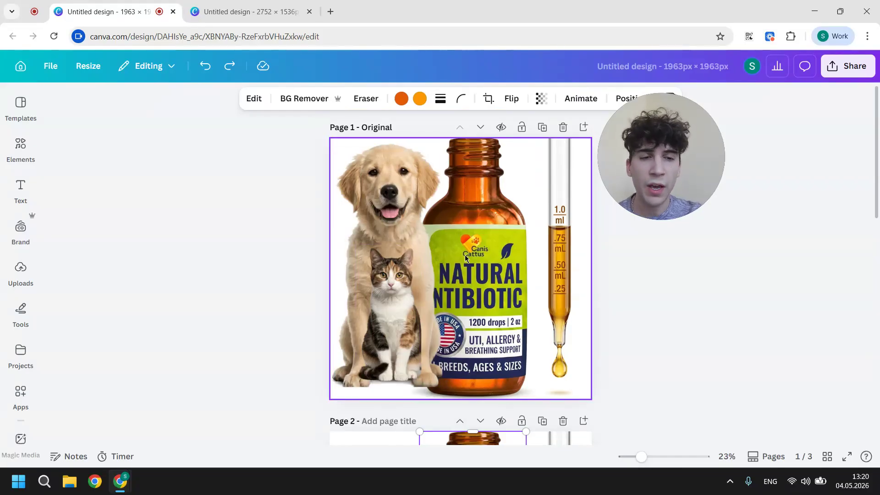
left_click(401, 209)
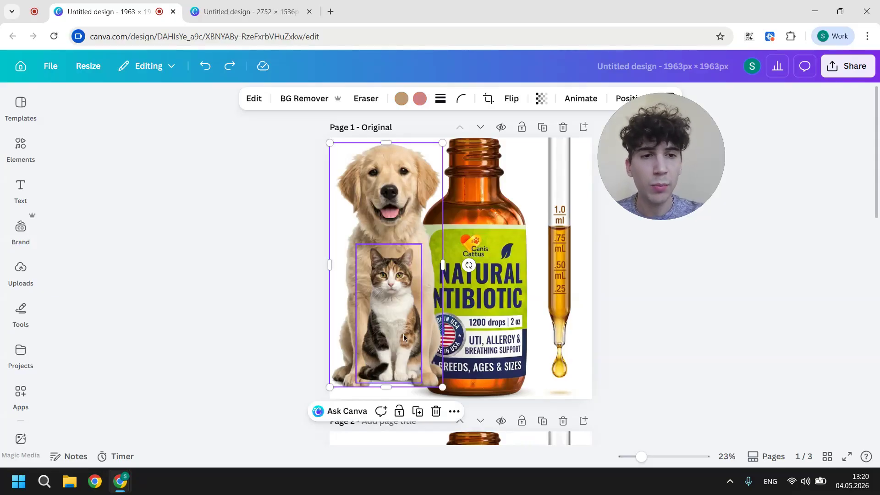
- Switch to the Vitamin C design and split the page 2 image into editable layers with Magic Layers
scroll(311, 284, "down", 1)
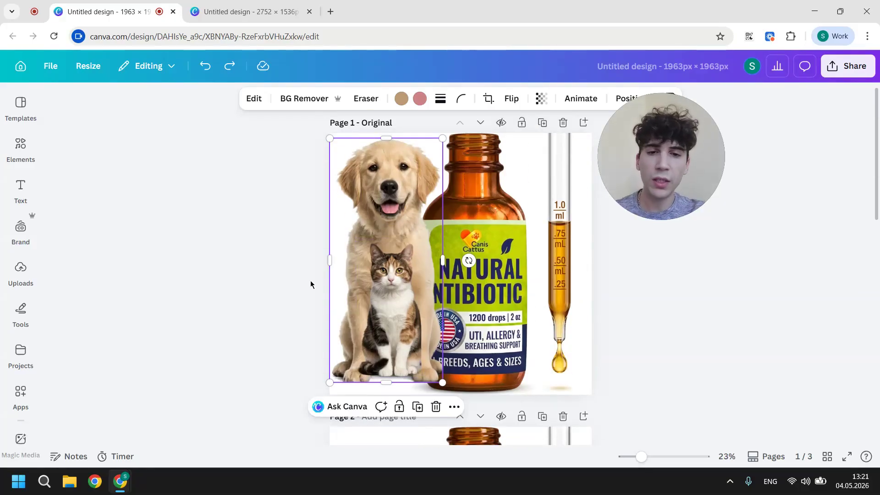
scroll(526, 291, "down", 5)
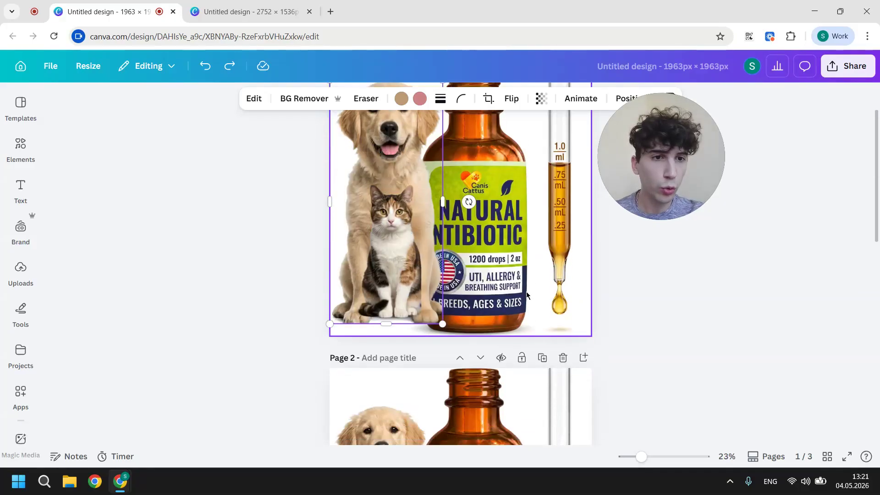
left_click(526, 292)
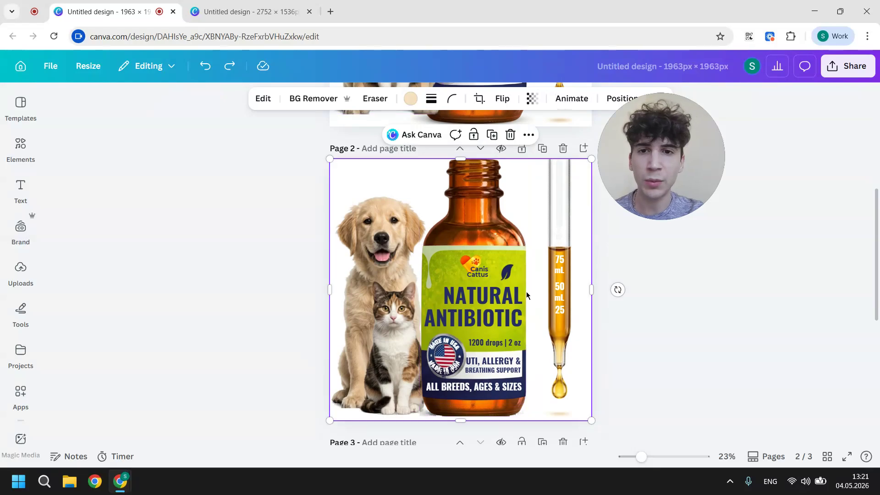
left_click(248, 12)
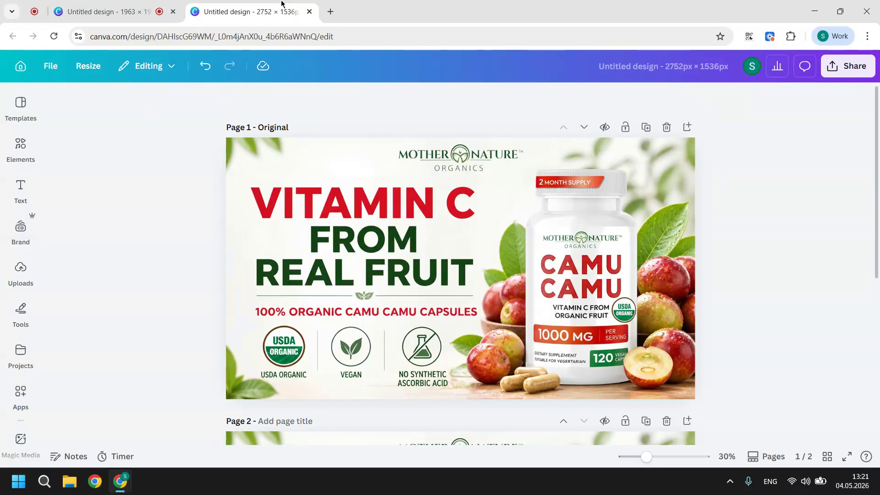
scroll(476, 314, "down", 4)
left_click(477, 315)
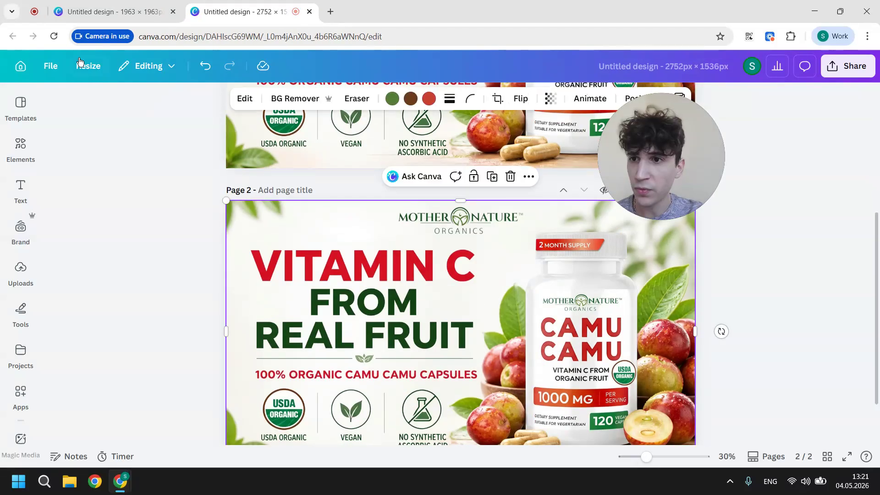
left_click(243, 98)
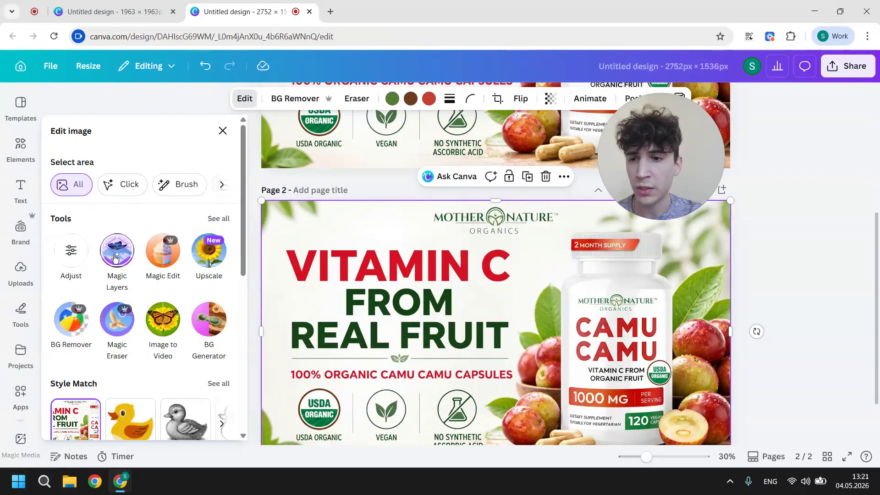
scroll(386, 274, "down", 2)
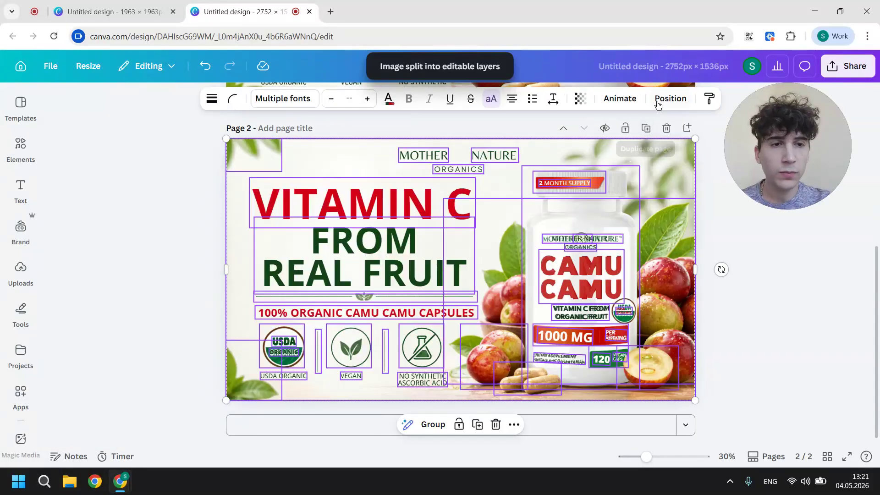
- Duplicate the layered page 2, then shift the CAMU CAMU text next to the headline and the bottle's ORGANICS text slightly on the copy
left_click(645, 128)
left_click_drag(580, 274, 488, 196)
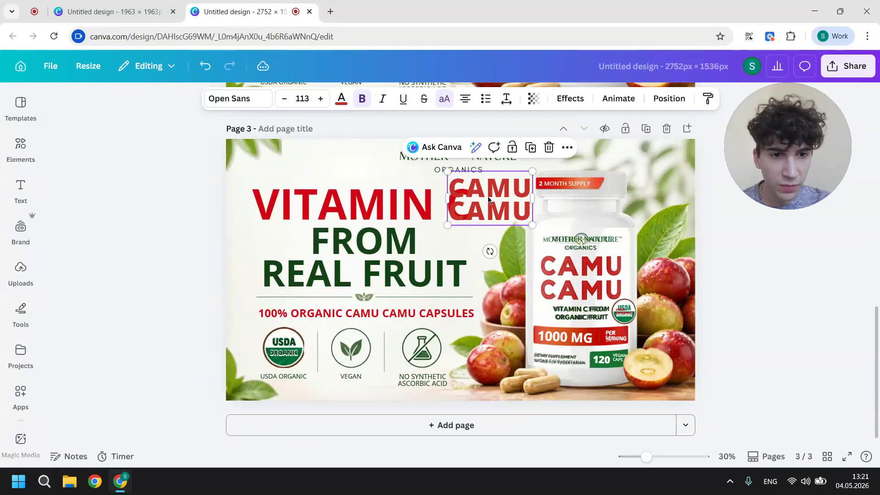
left_click(583, 248)
left_click_drag(584, 248, 599, 256)
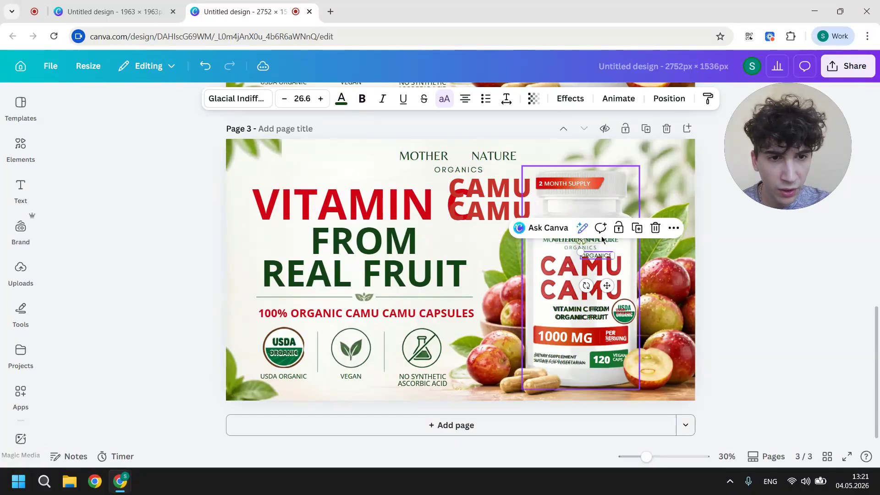
- On page 3, move the flask icon beside REAL FRUIT, the capsules tagline down toward the left edge, and the halved fruit onto the bottle
scroll(578, 257, "up", 3)
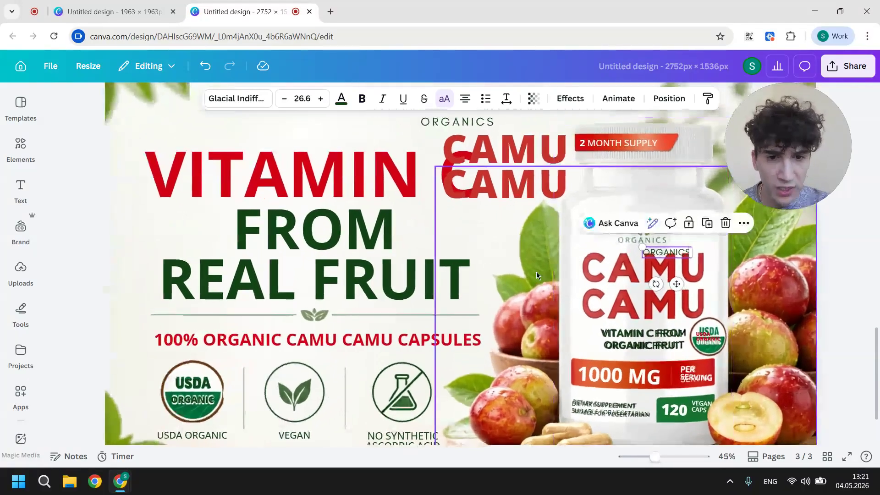
scroll(536, 271, "down", 4)
left_click(426, 357)
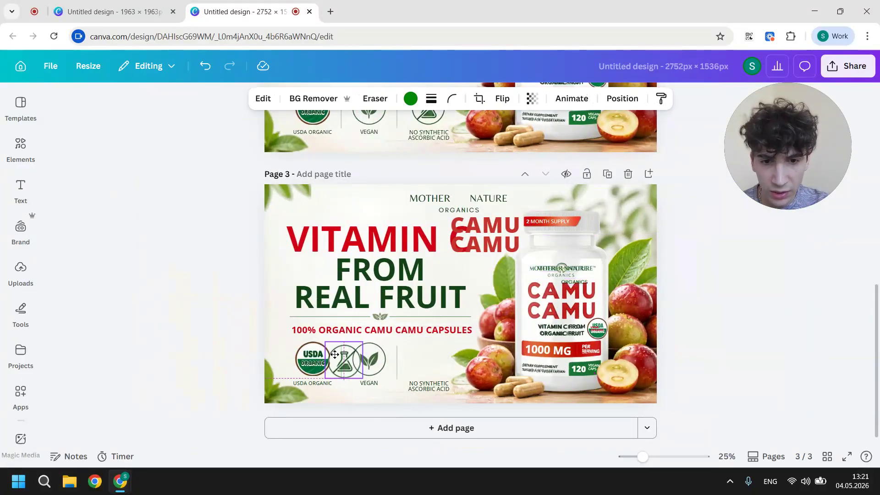
left_click_drag(426, 357, 467, 306)
left_click(372, 331)
left_click_drag(372, 331, 344, 340)
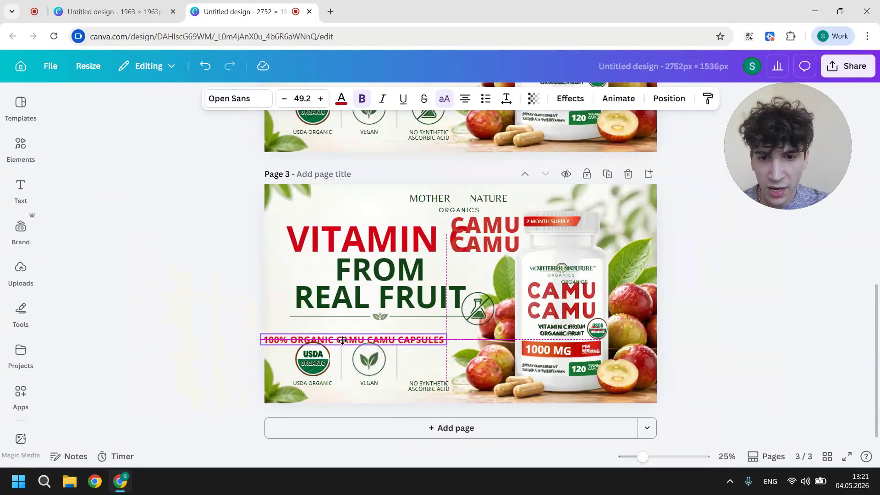
scroll(376, 297, "up", 10)
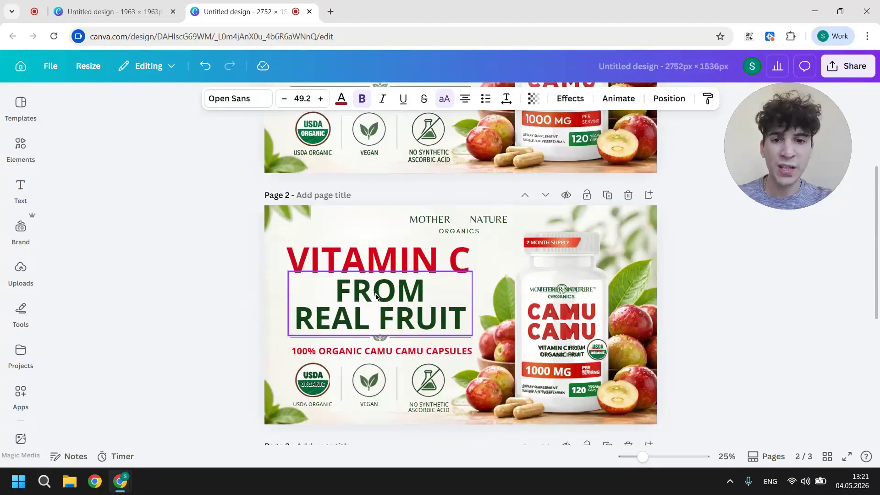
left_click(602, 309)
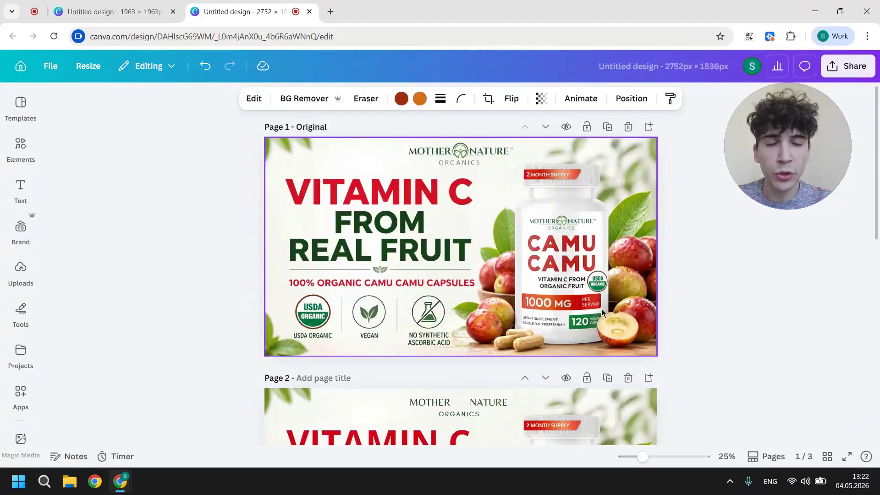
- On page 2, move the CAMU CAMU text up beside the bottle cap and nudge the FROM REAL FRUIT text slightly
scroll(601, 309, "down", 5)
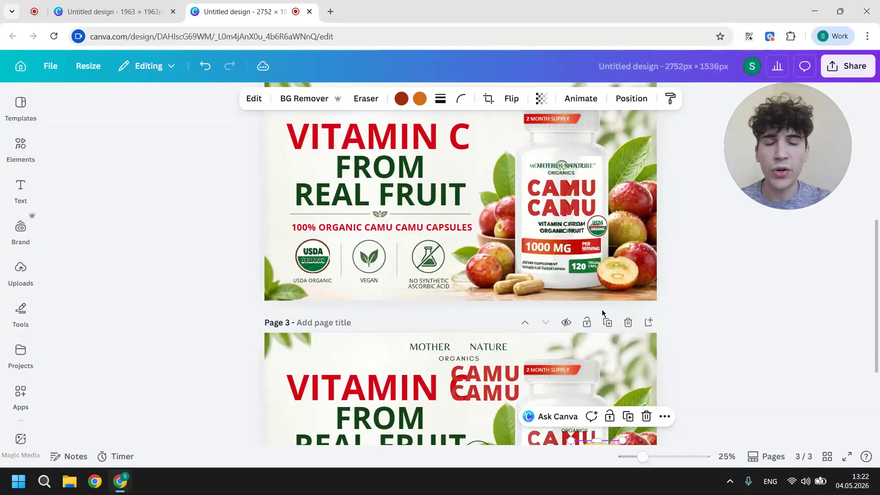
scroll(602, 309, "up", 1)
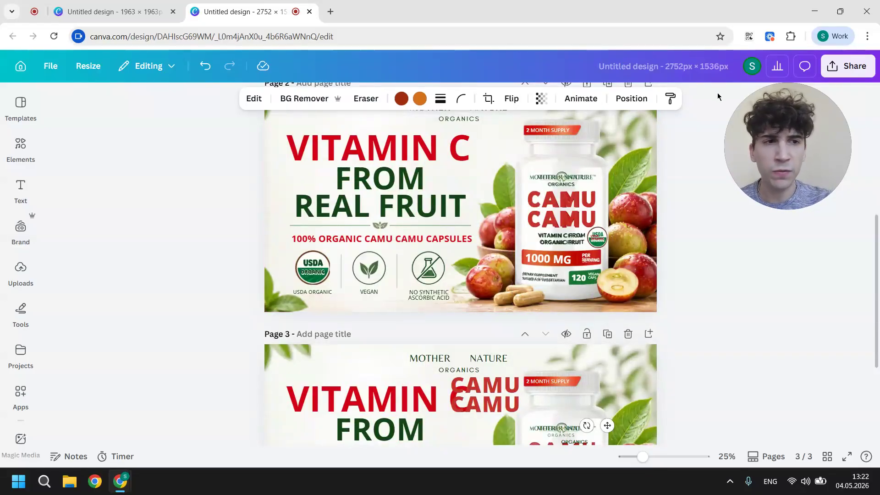
scroll(718, 96, "down", 3)
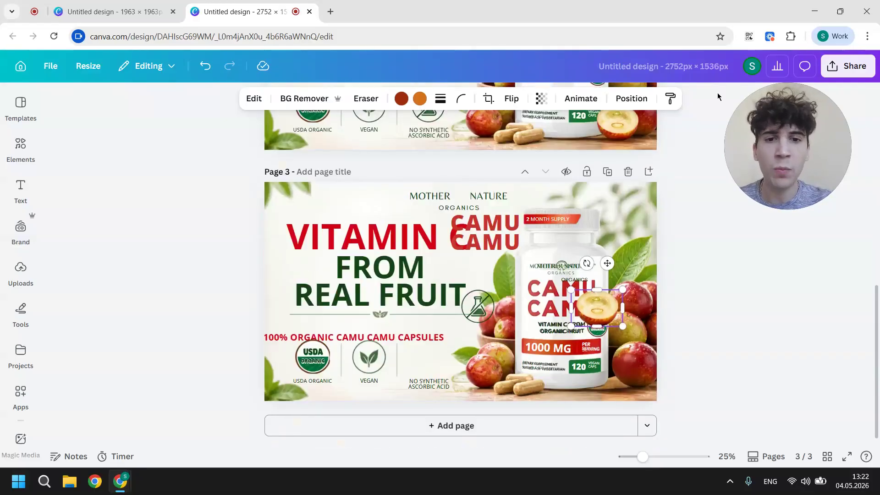
left_click(601, 316)
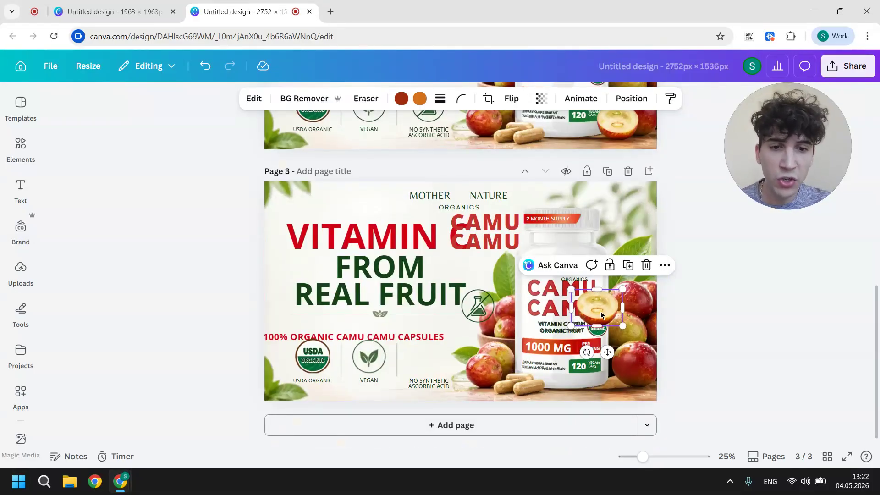
scroll(600, 314, "up", 5)
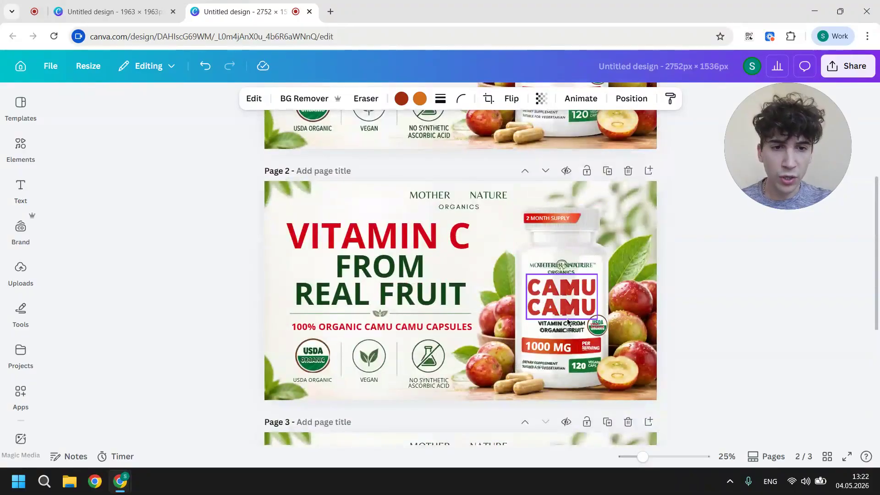
left_click_drag(573, 307, 520, 221)
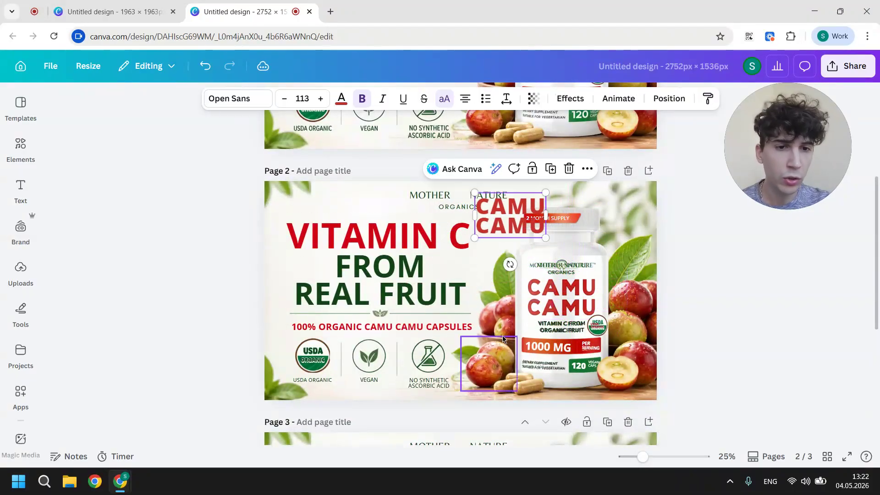
mouse_move(378, 257)
left_mouse_down()
mouse_move(299, 279)
mouse_move(394, 257)
mouse_move(388, 267)
left_mouse_up()
- On page 2, reposition the halved fruit over the bottle's lower right corner and shift the bottle layer slightly left
left_click(612, 373)
mouse_move(612, 373)
left_mouse_down()
mouse_move(532, 389)
mouse_move(615, 373)
left_mouse_up()
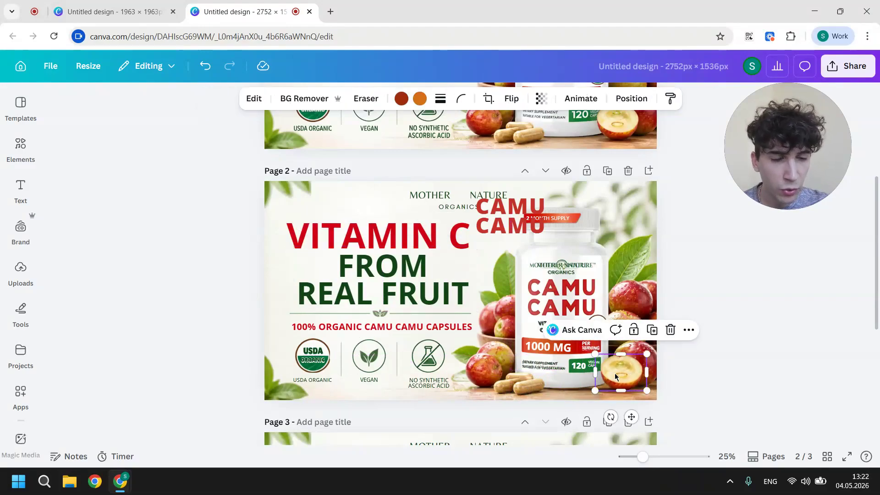
scroll(614, 373, "down", 3)
left_click_drag(620, 249, 574, 207)
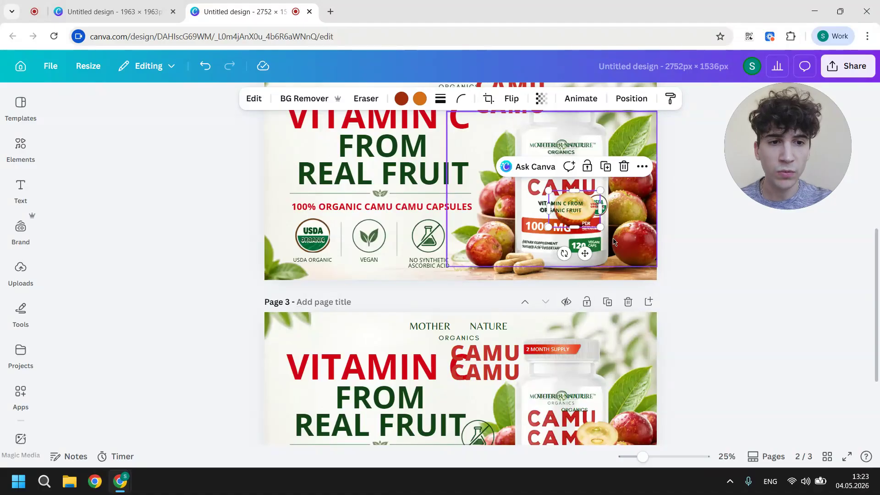
left_click_drag(570, 222, 612, 248)
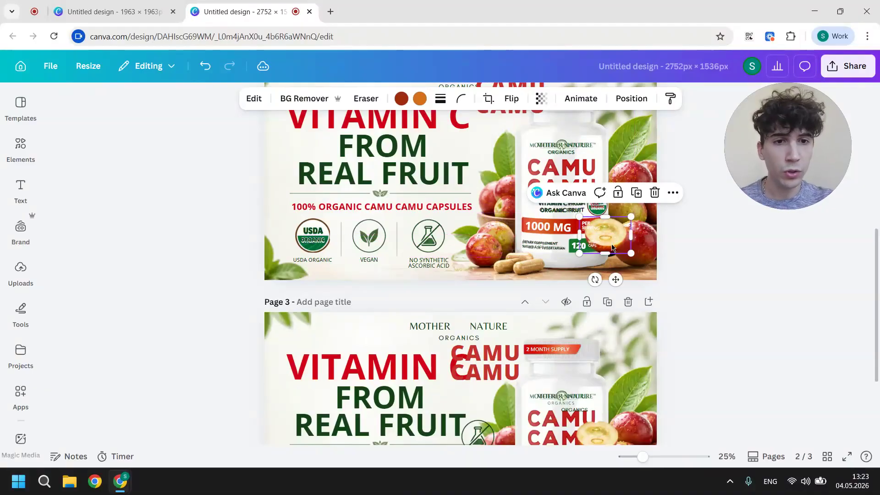
left_click(591, 146)
left_click_drag(590, 146, 534, 136)
left_click_drag(576, 144, 593, 136)
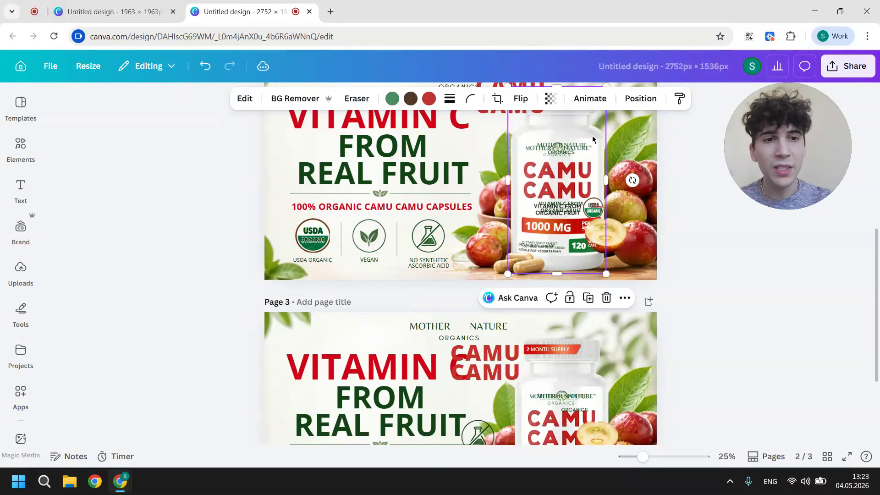
- Replace the VITAMIN C headline text on page 3 with "VTAMIN B"
scroll(593, 137, "up", 2)
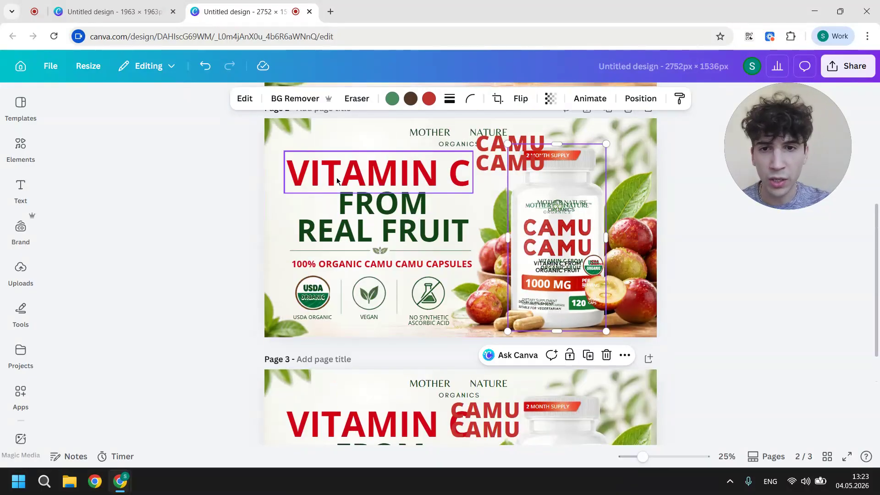
left_click(337, 181)
scroll(336, 177, "down", 5)
left_click(320, 257)
left_click(352, 247)
double_click(351, 247)
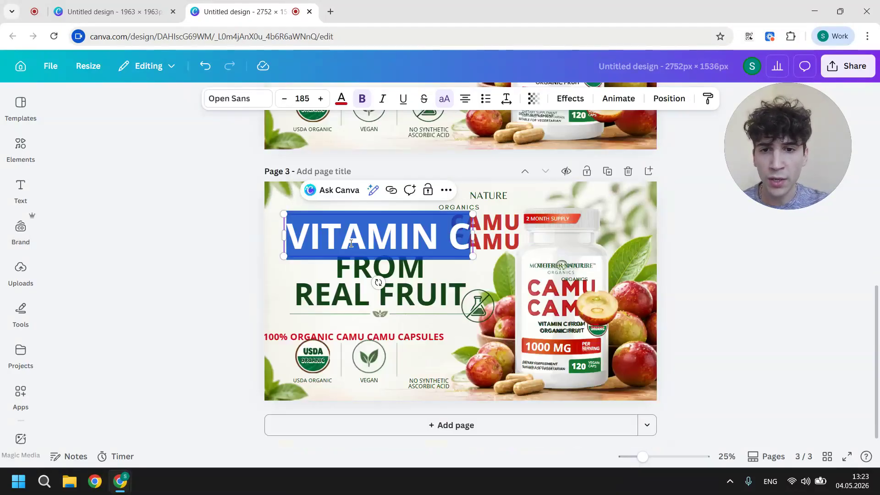
type("VTAMIN B")
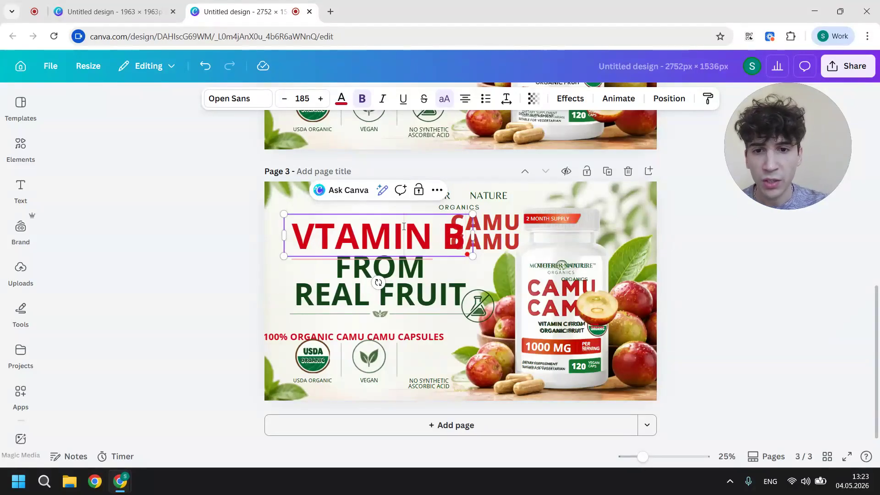
- Left-align the FROM REAL FRUIT text on page 3 and nudge the VTAMIN B headline to line up with it
left_click(357, 274)
left_click(465, 98)
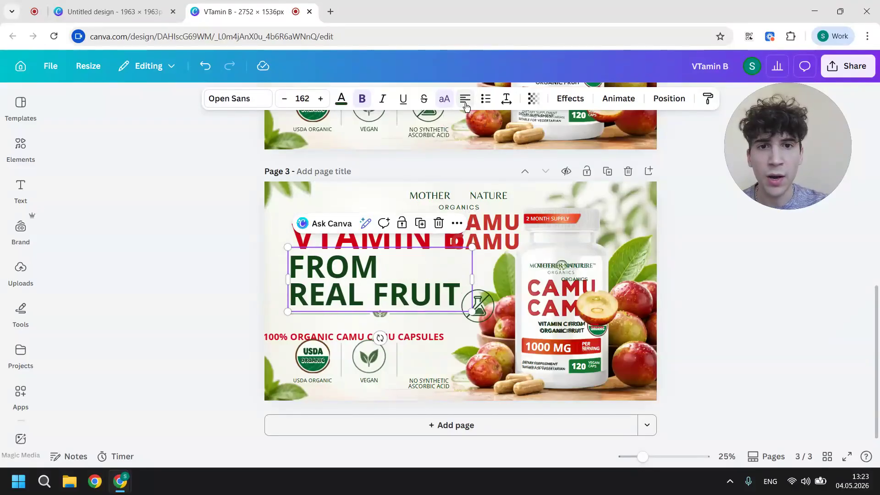
left_click(562, 246)
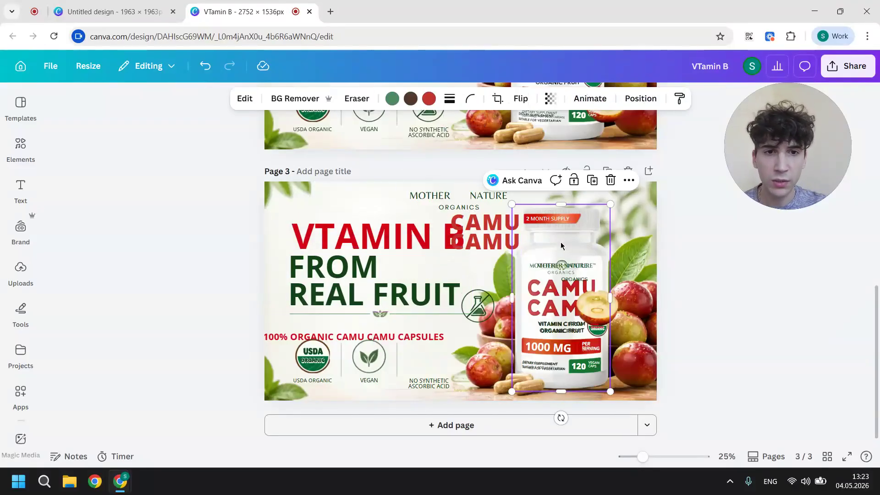
left_click_drag(344, 218, 341, 215)
left_click(394, 308, "shift")
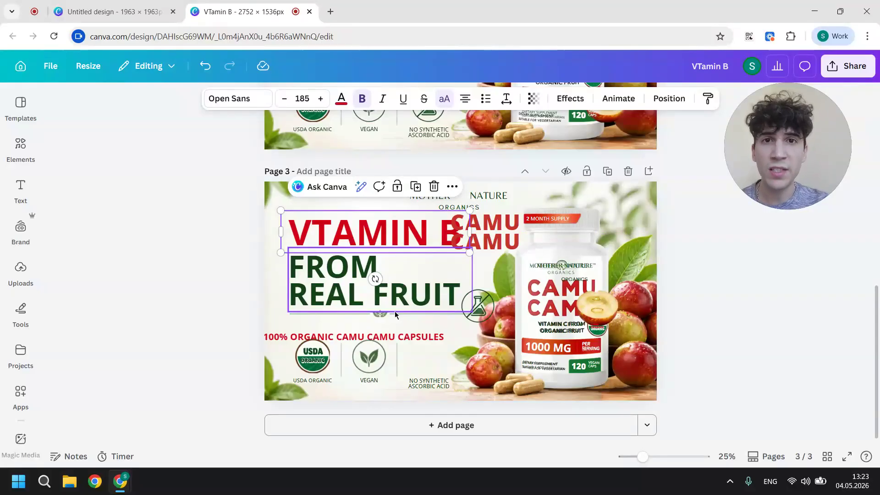
- Compare the edited layers on pages 2 and 3 with the original on page 1 and select the original image
scroll(395, 315, "up", 7)
scroll(395, 315, "down", 5)
scroll(443, 275, "down", 2)
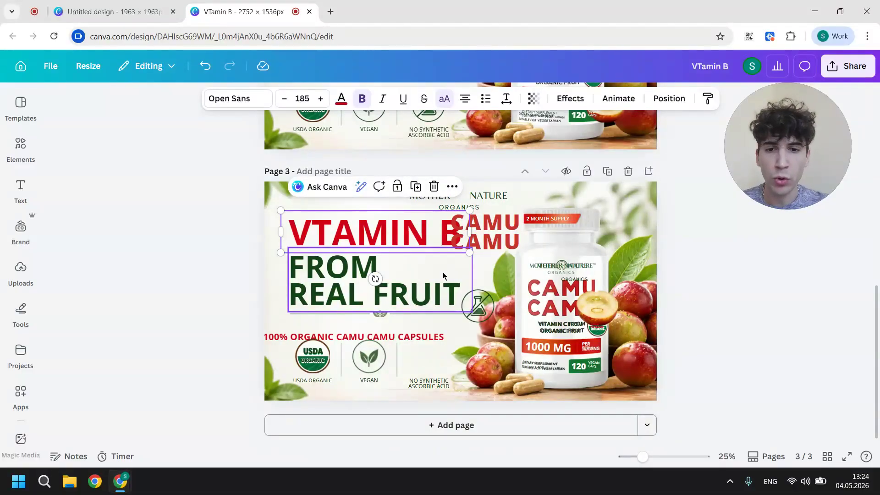
scroll(443, 273, "up", 9)
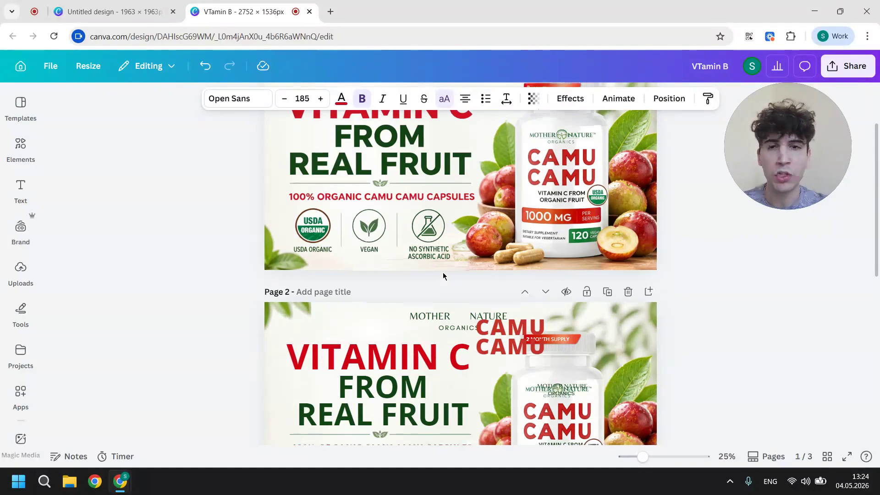
scroll(442, 272, "down", 1)
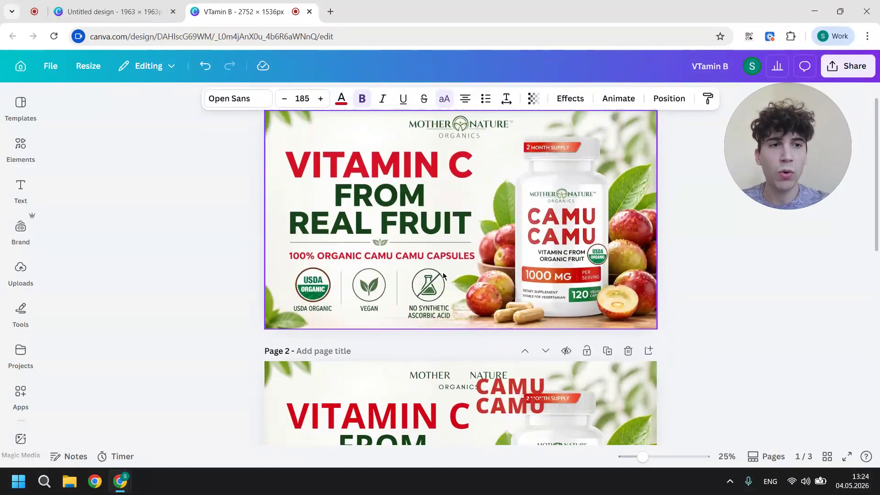
scroll(442, 272, "down", 3)
scroll(443, 273, "up", 4)
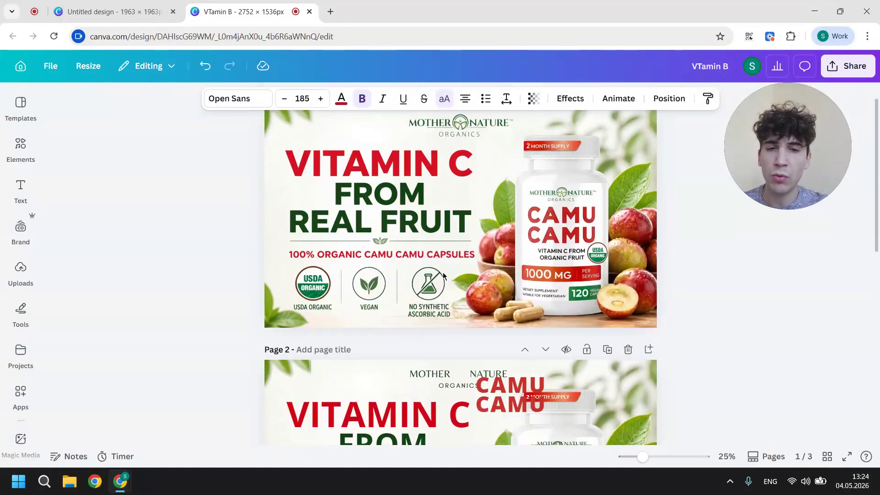
left_click(499, 185)
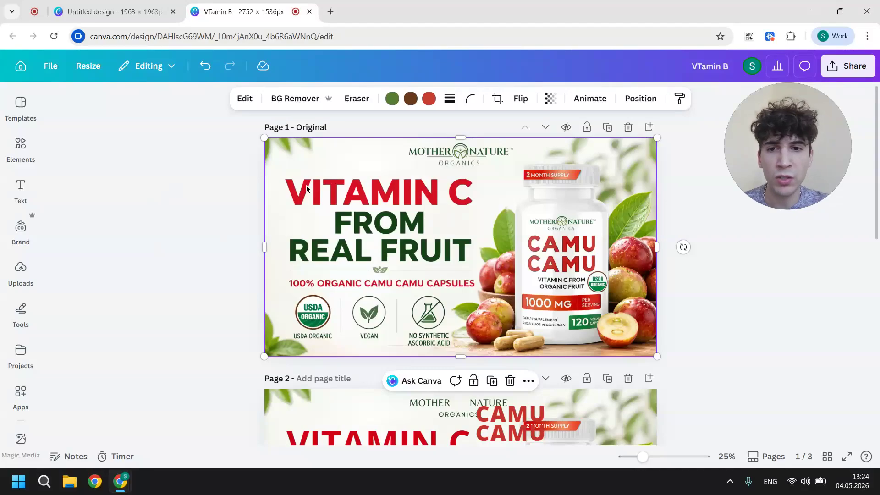
- Open the image editing tools for the original image on page 1 and compare it with the layered version on page 2
left_click(242, 98)
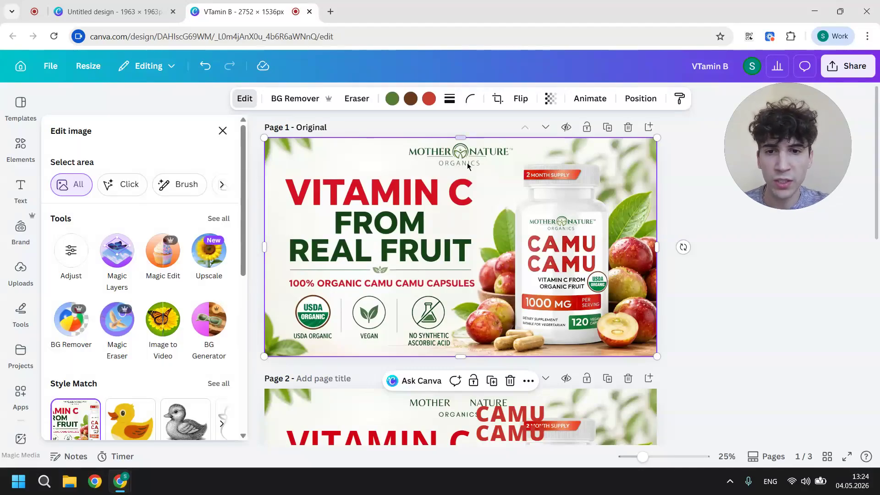
scroll(461, 213, "down", 5)
scroll(461, 213, "up", 5)
scroll(412, 193, "down", 5)
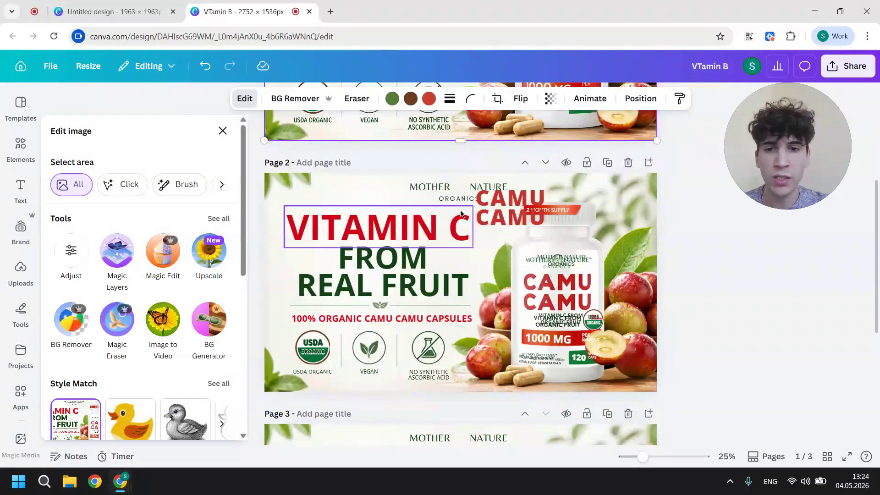
scroll(378, 249, "up", 1)
scroll(378, 249, "up", 3)
scroll(378, 250, "down", 3)
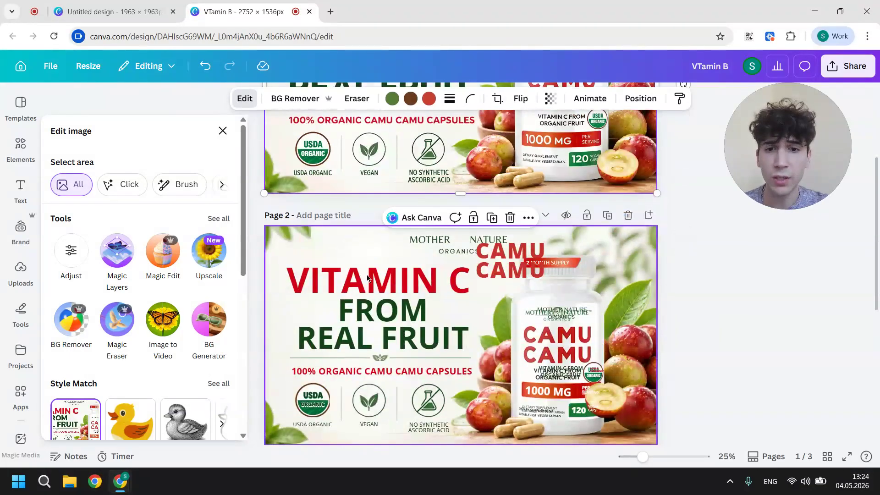
- Copy the VITAMIN C and FROM REAL FRUIT text layers from page 2 onto the page 1 original and move them up over its headline
left_click(391, 289)
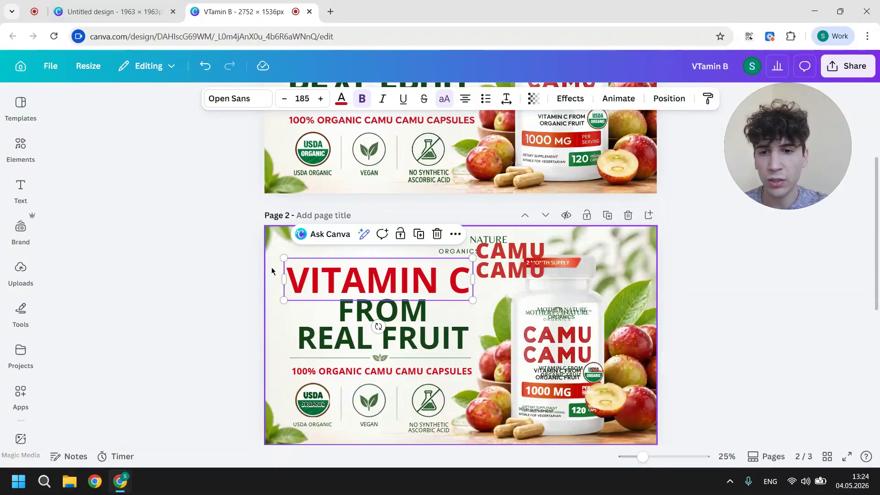
left_click_drag(272, 267, 402, 341)
scroll(403, 341, "up", 3)
left_click(341, 174)
key("ctrl+v")
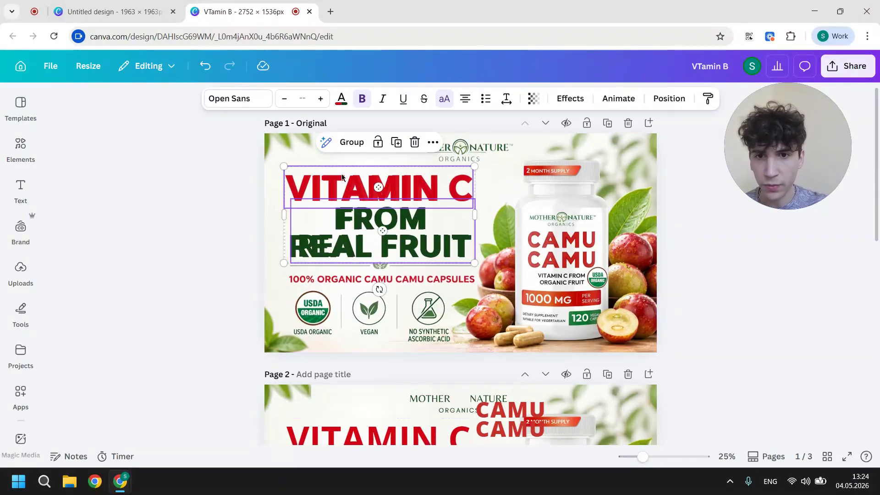
left_click_drag(335, 182, 357, 155)
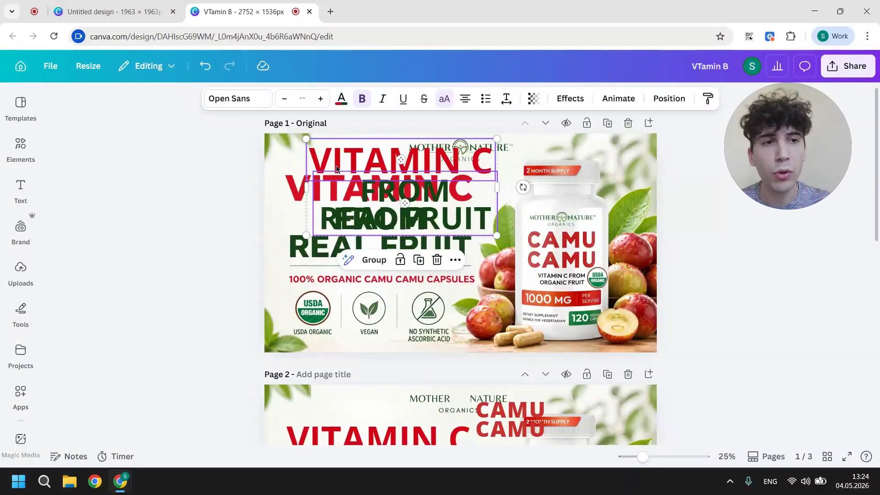
left_click_drag(390, 157, 360, 148)
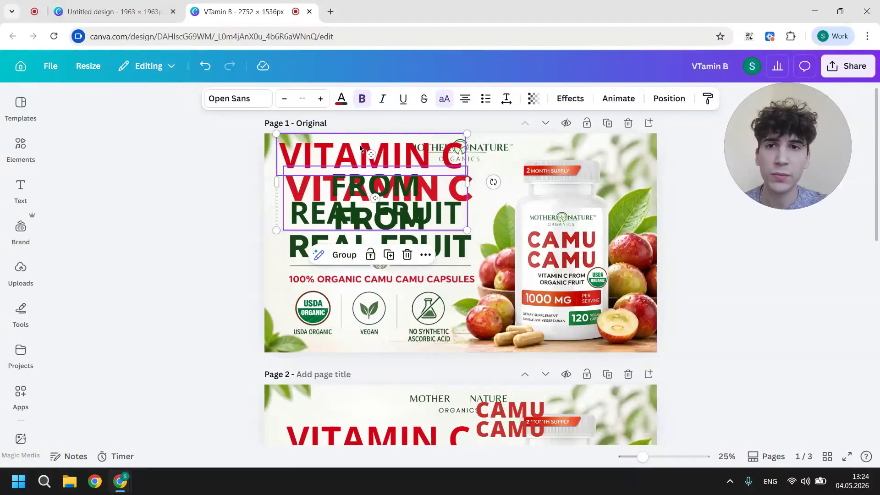